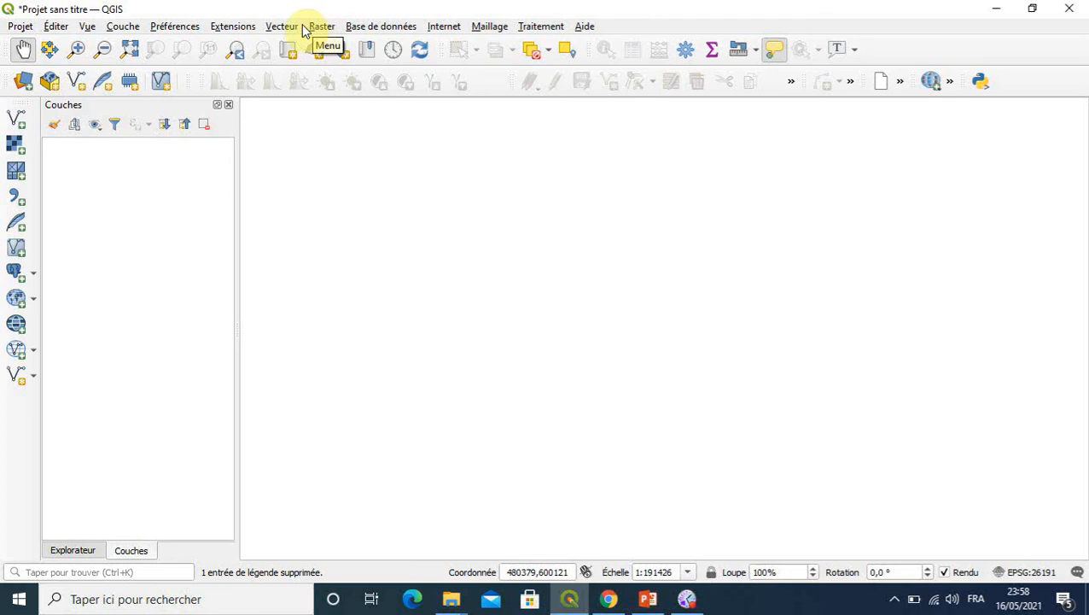
- Add the SebTopo.jpg topographic map from the data folder inside SIG-STU4-2021 to the project as a raster layer
left_click(126, 28)
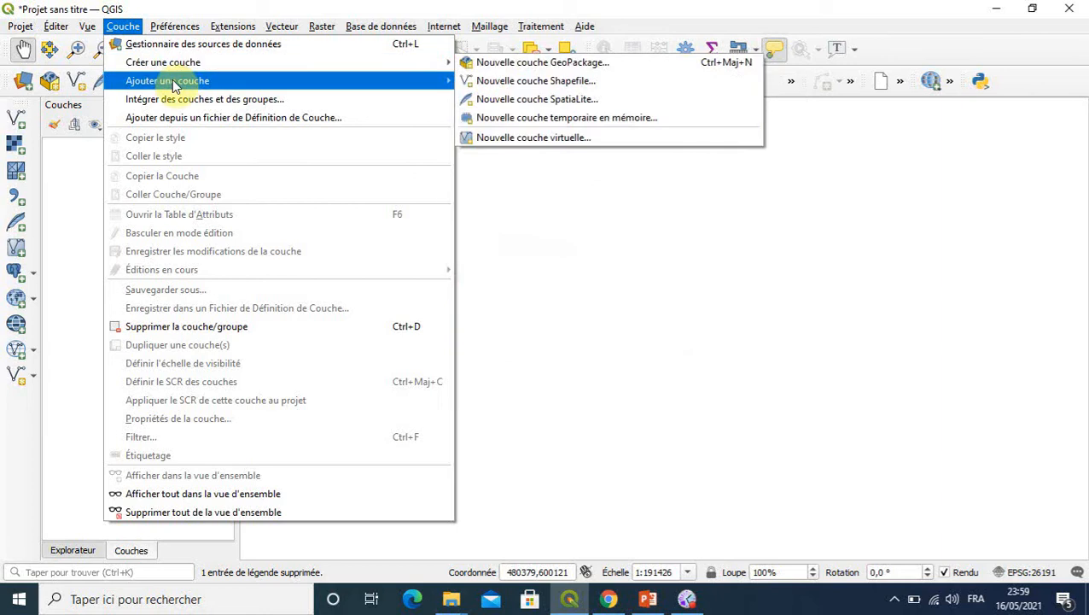
mouse_move(173, 83)
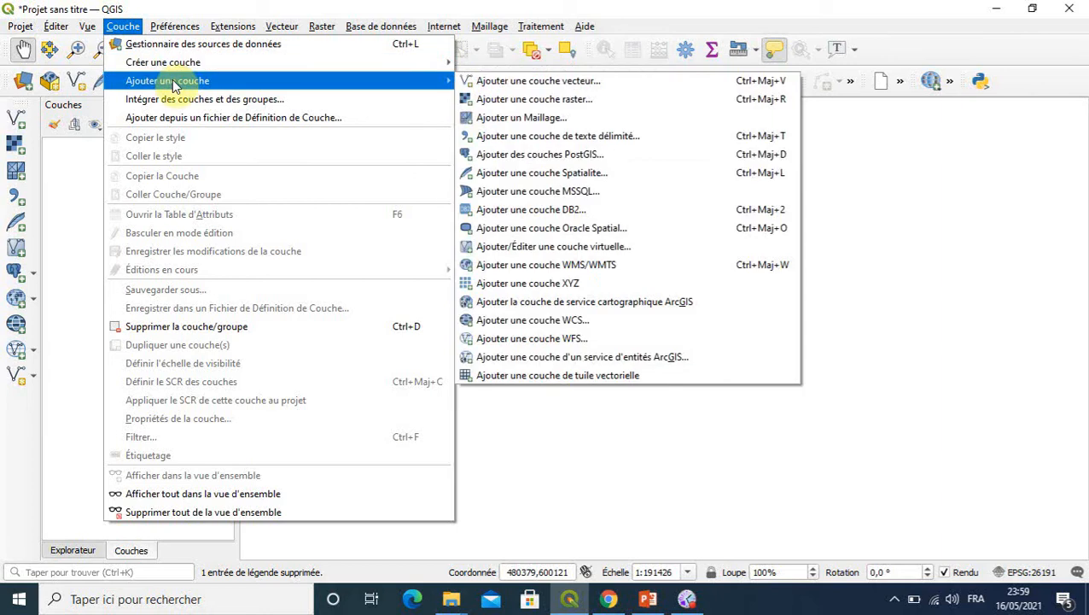
left_click(497, 101)
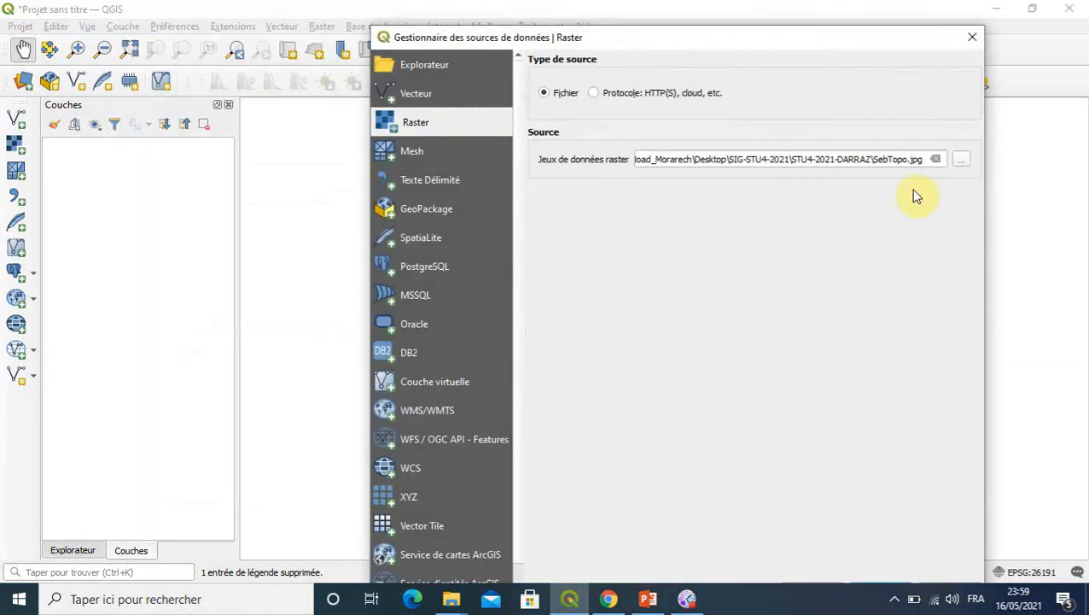
left_click(961, 163)
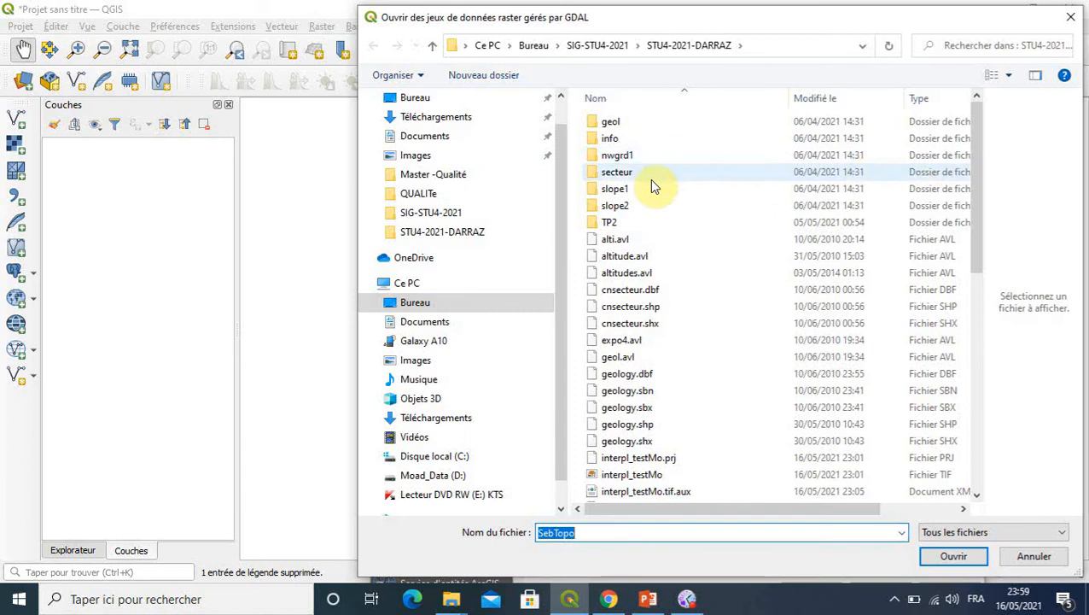
mouse_move(671, 198)
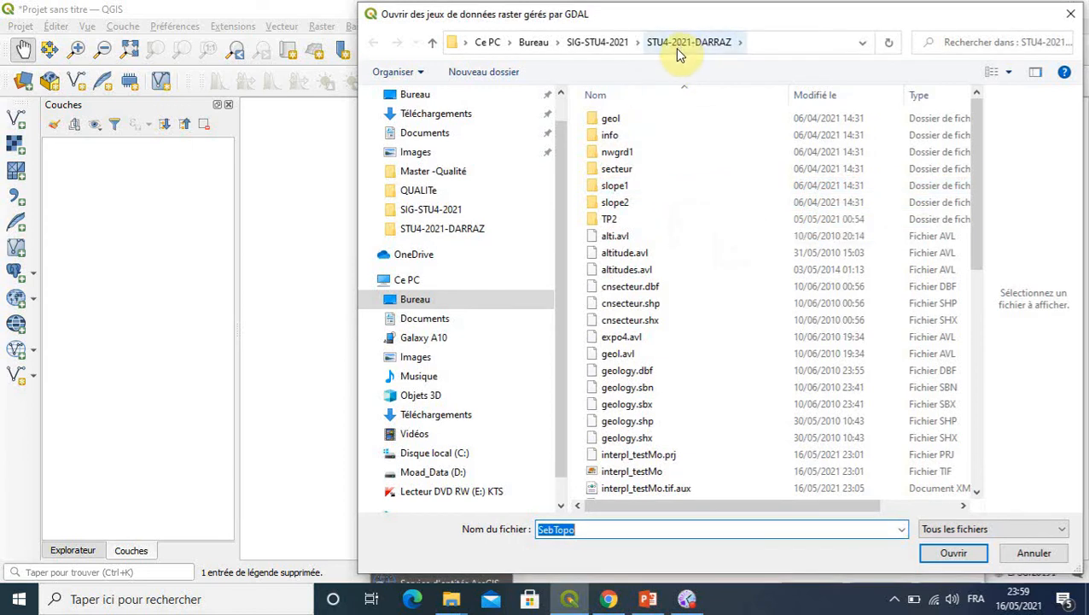
left_click(978, 129)
left_click_drag(978, 138, 972, 316)
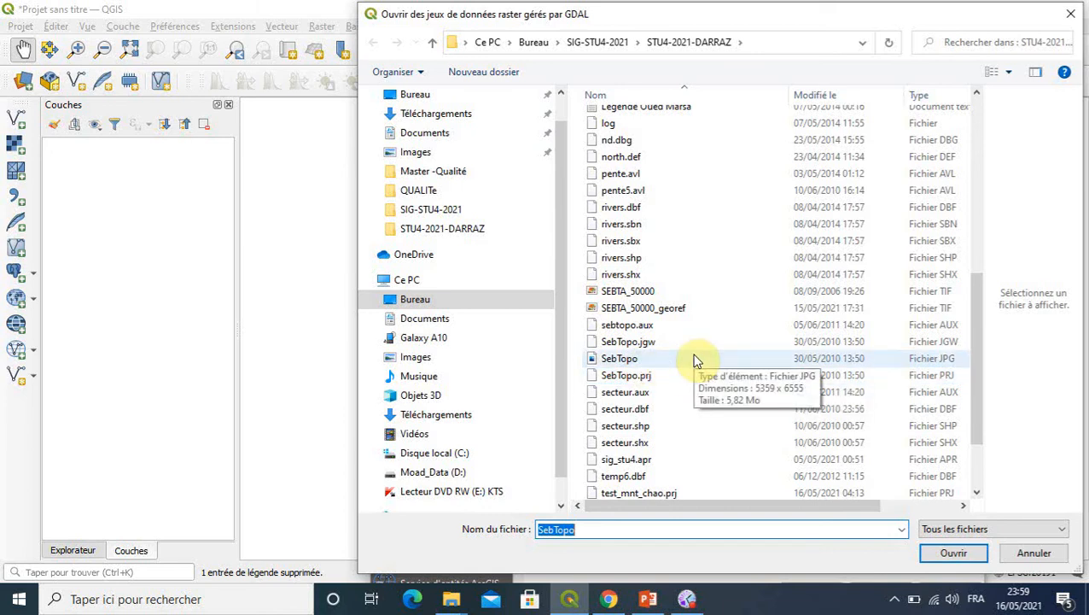
left_click(626, 363)
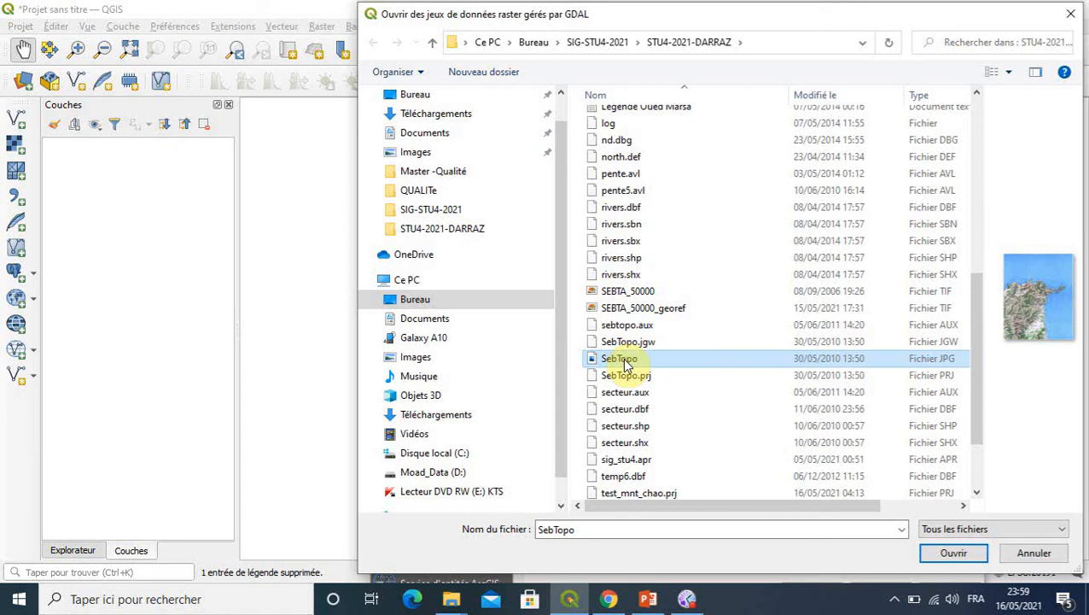
left_click(946, 553)
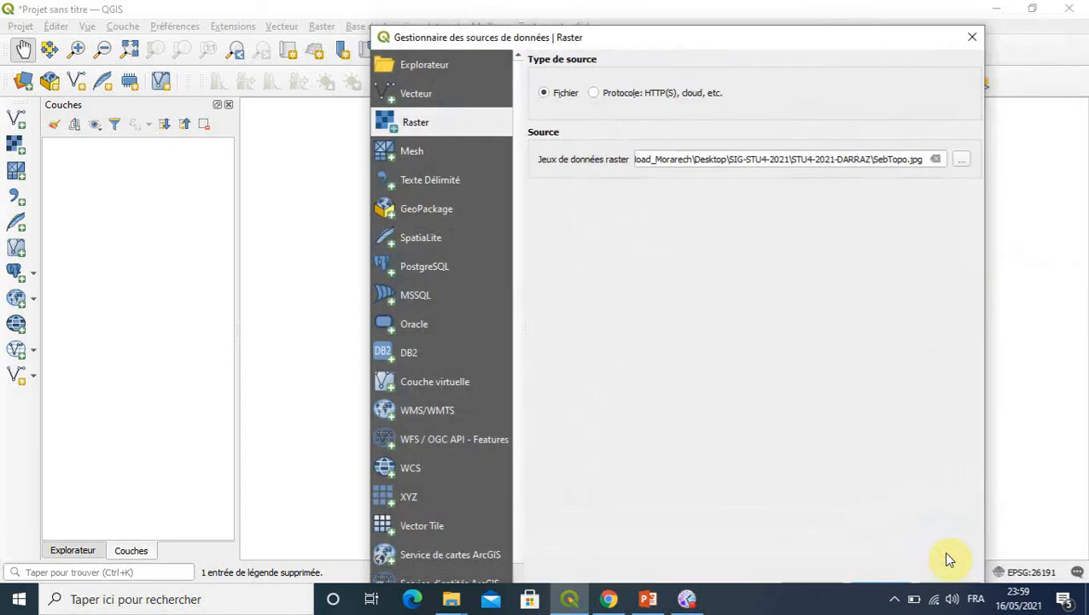
left_click_drag(820, 41, 812, 16)
left_click(872, 566)
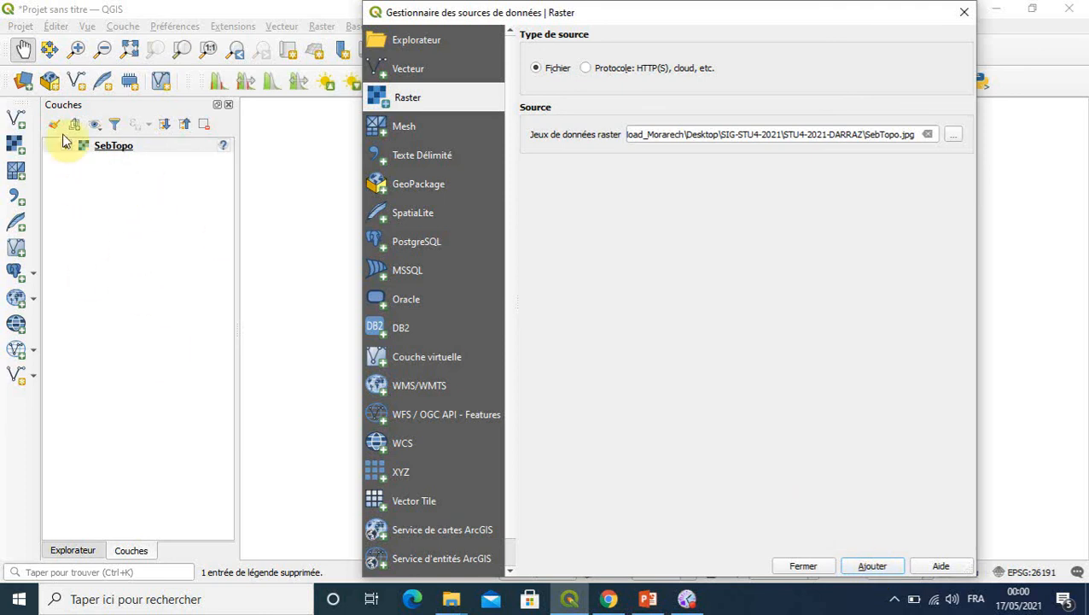
left_click(964, 12)
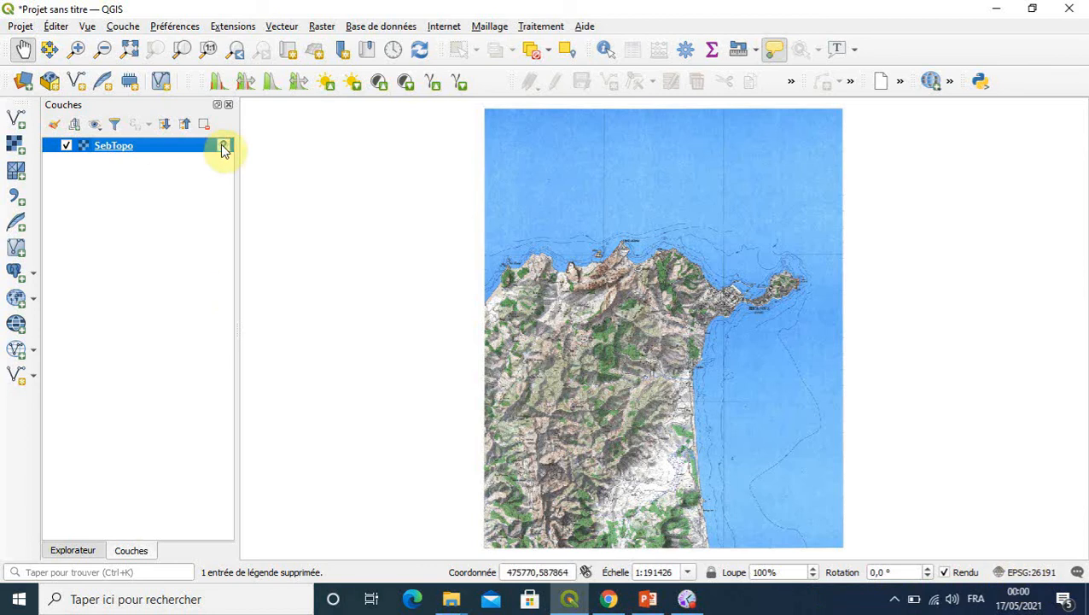
- Assign the coordinate reference system Merchich / Nord Maroc (EPSG:26191) to the SebTopo layer
mouse_move(225, 149)
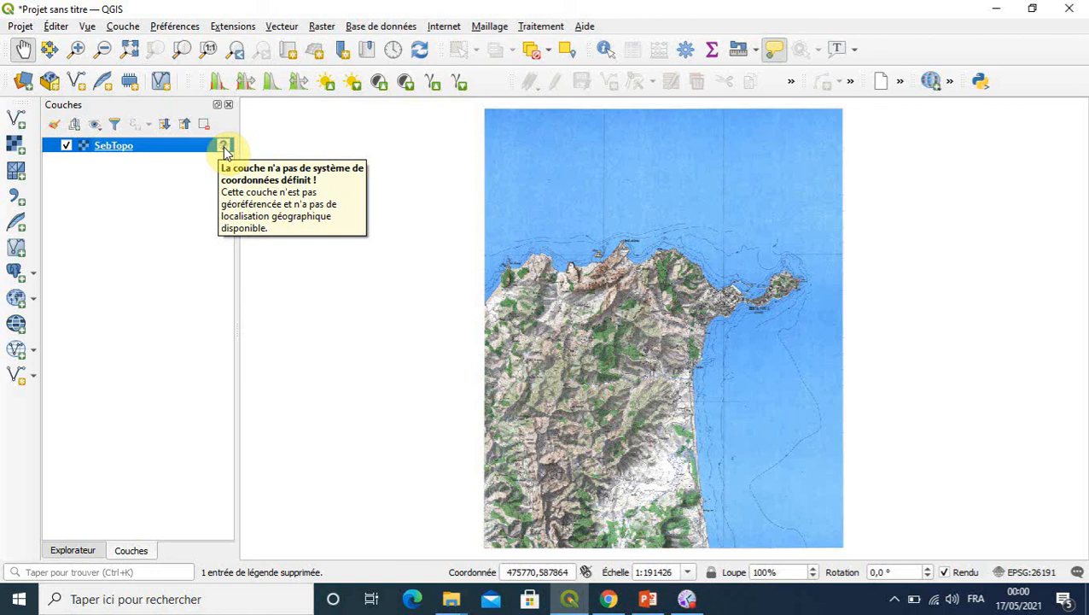
left_click(224, 148)
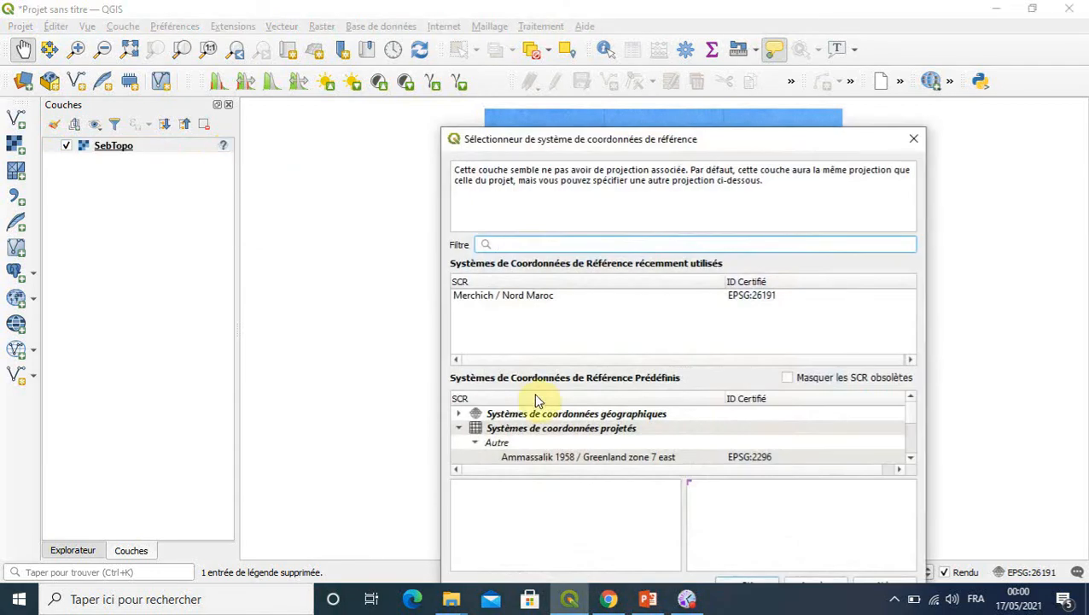
left_click(502, 299)
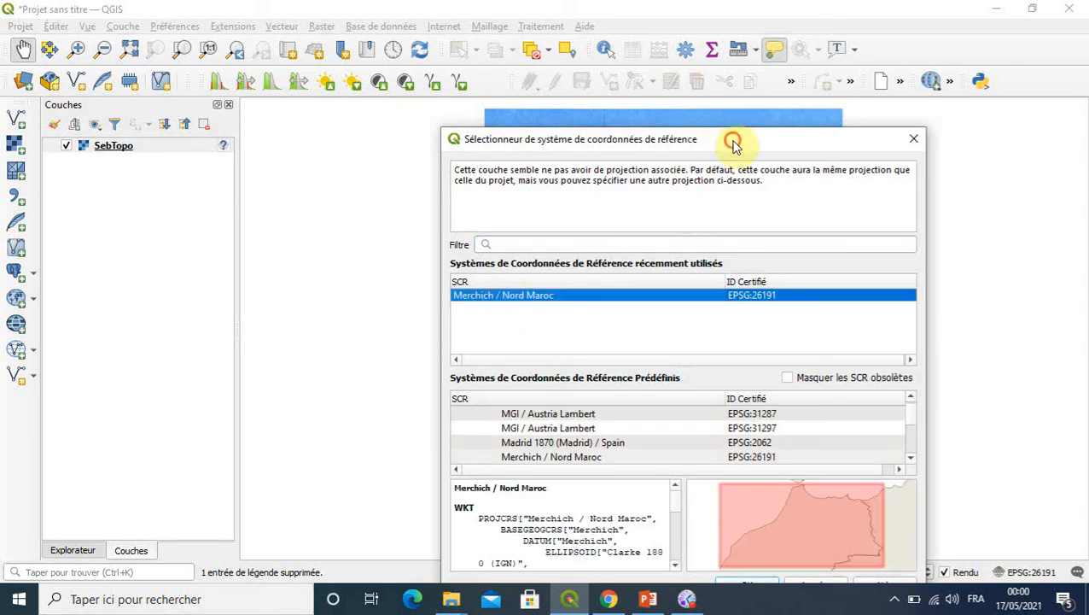
left_click_drag(734, 141, 751, 57)
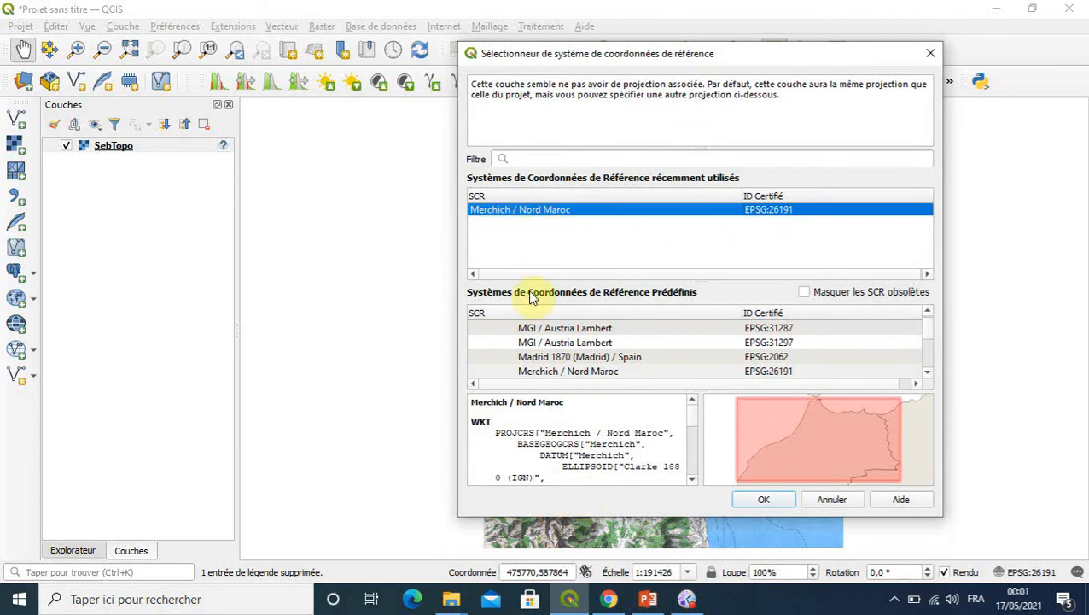
left_click(760, 500)
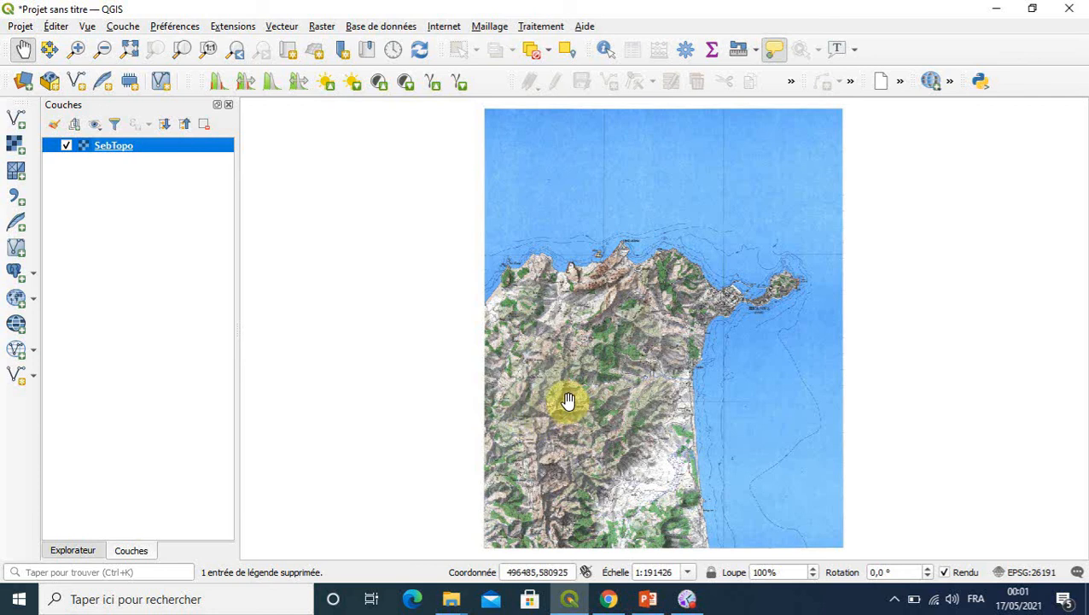
- Examine the SebTopo map along its western edge and the northern coast as far as Sebta
scroll(569, 401, "up", 1)
scroll(487, 373, "up", 1)
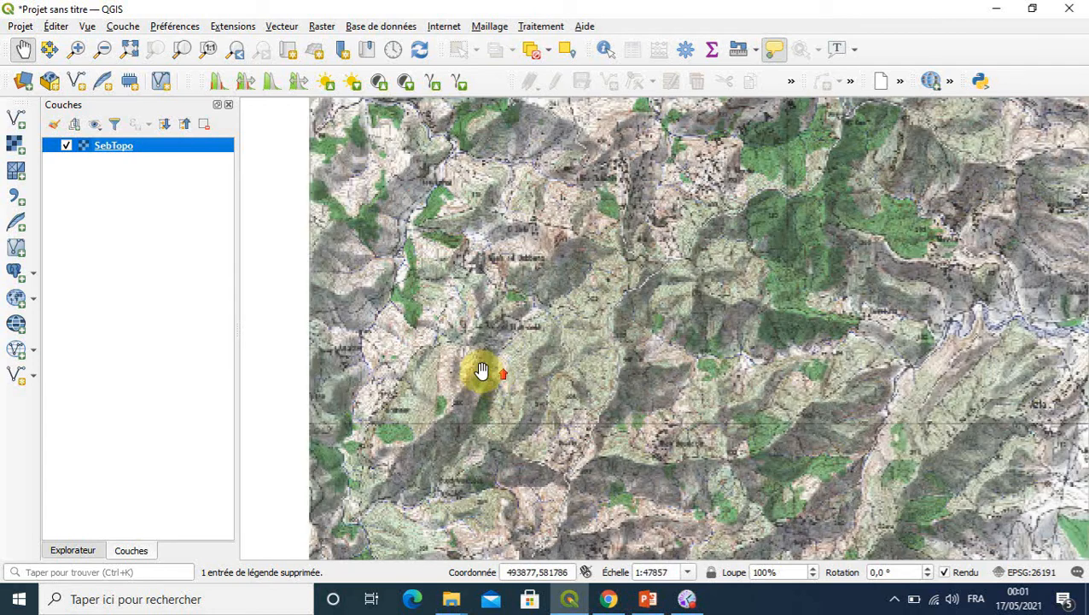
left_click_drag(483, 370, 701, 511)
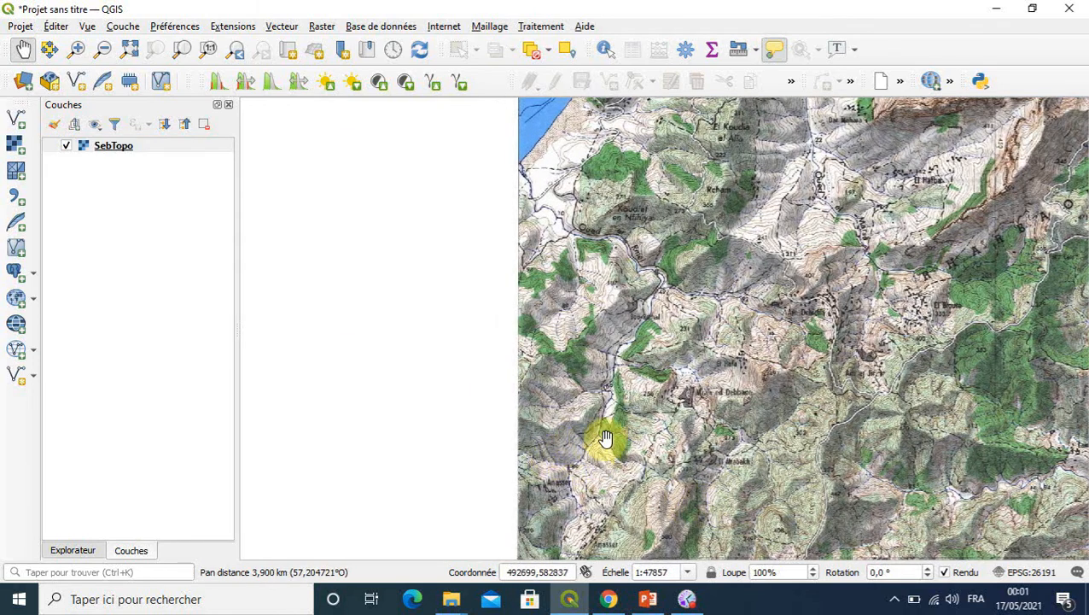
scroll(648, 423, "down", 3)
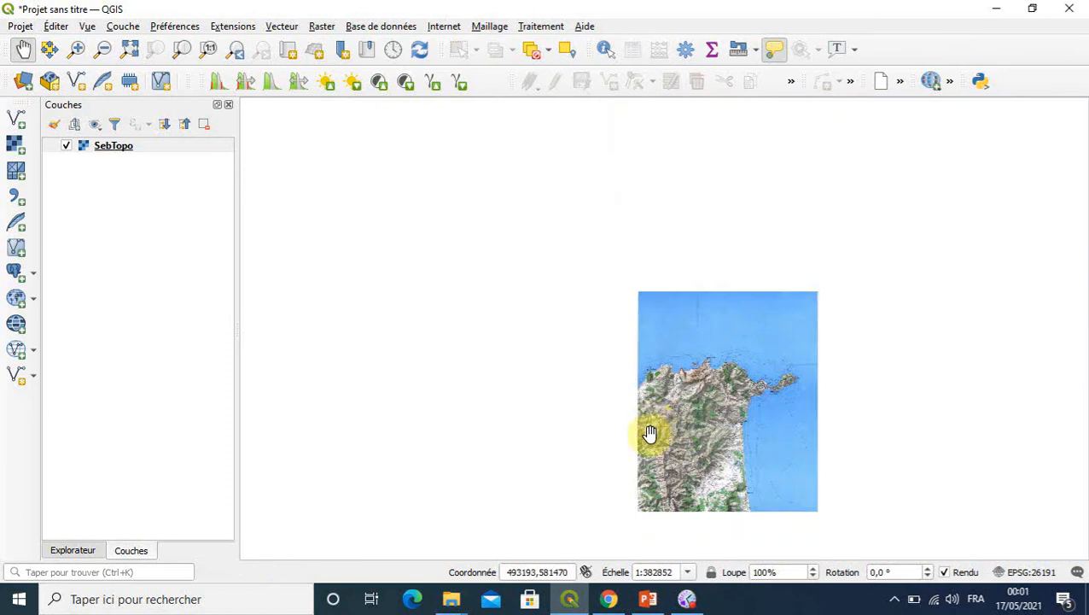
scroll(649, 433, "up", 2)
left_click_drag(808, 311, 504, 266)
left_click_drag(855, 270, 825, 385)
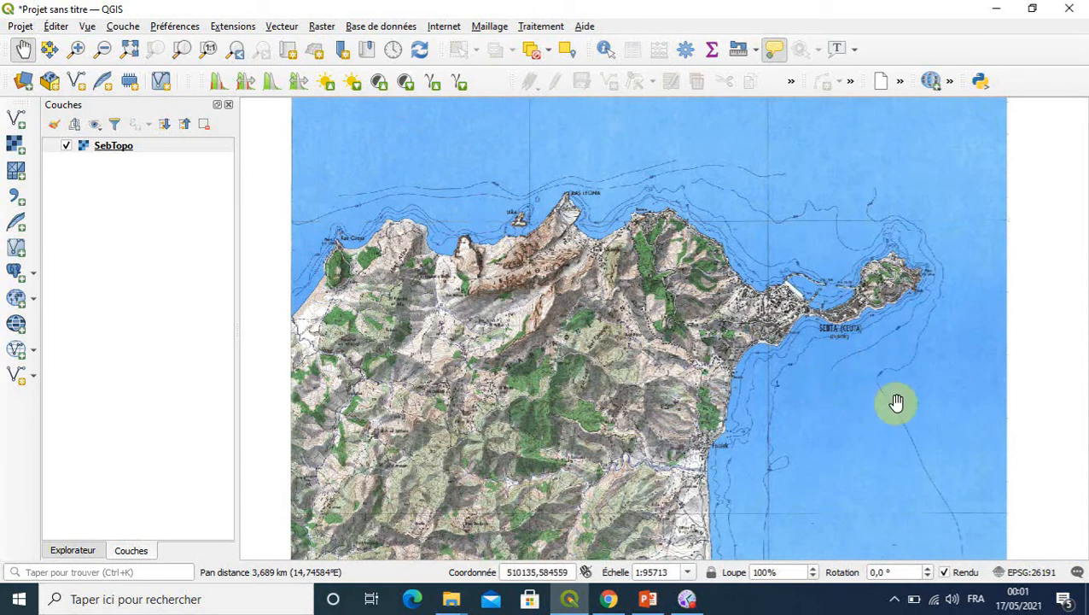
left_click_drag(438, 329, 633, 351)
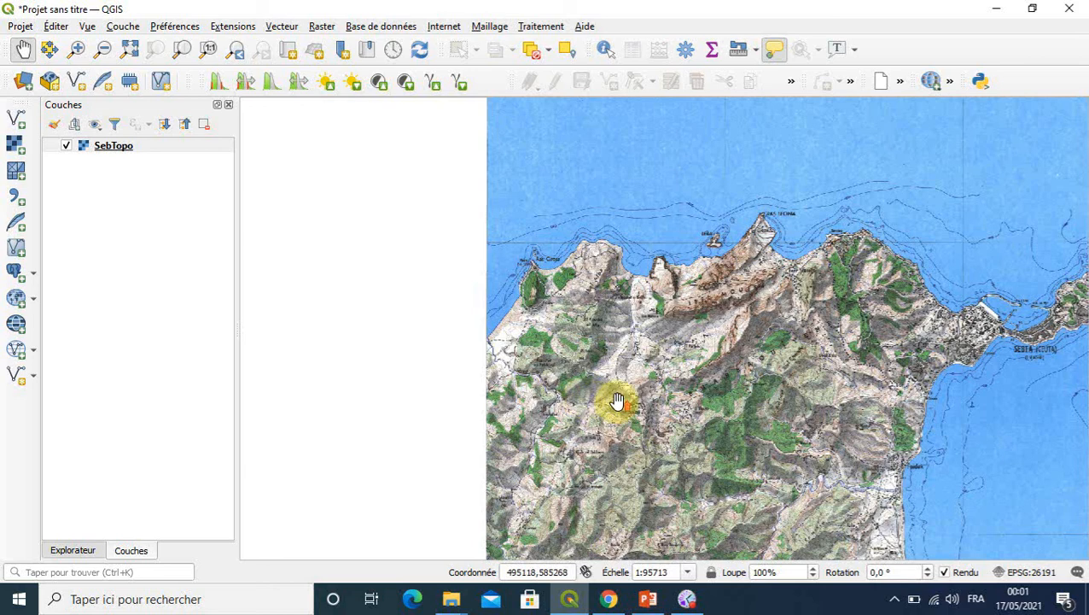
- Examine the Oued el Marsa valley on the SebTopo map, from the coast beside Jbel Atba to the inland relief
scroll(617, 401, "up", 2)
left_click_drag(583, 273, 556, 447)
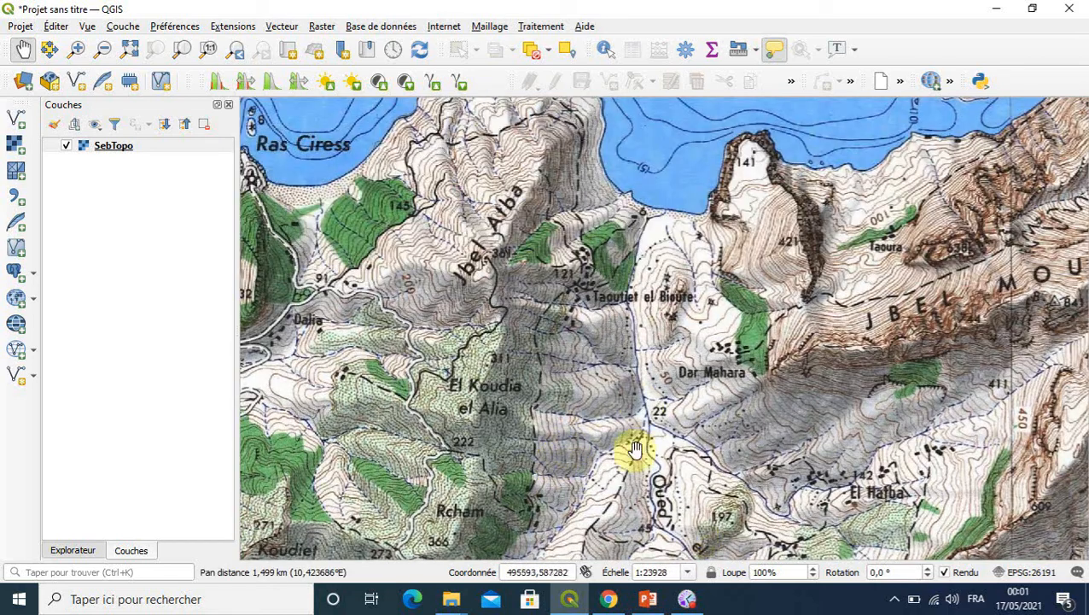
left_click_drag(498, 340, 475, 202)
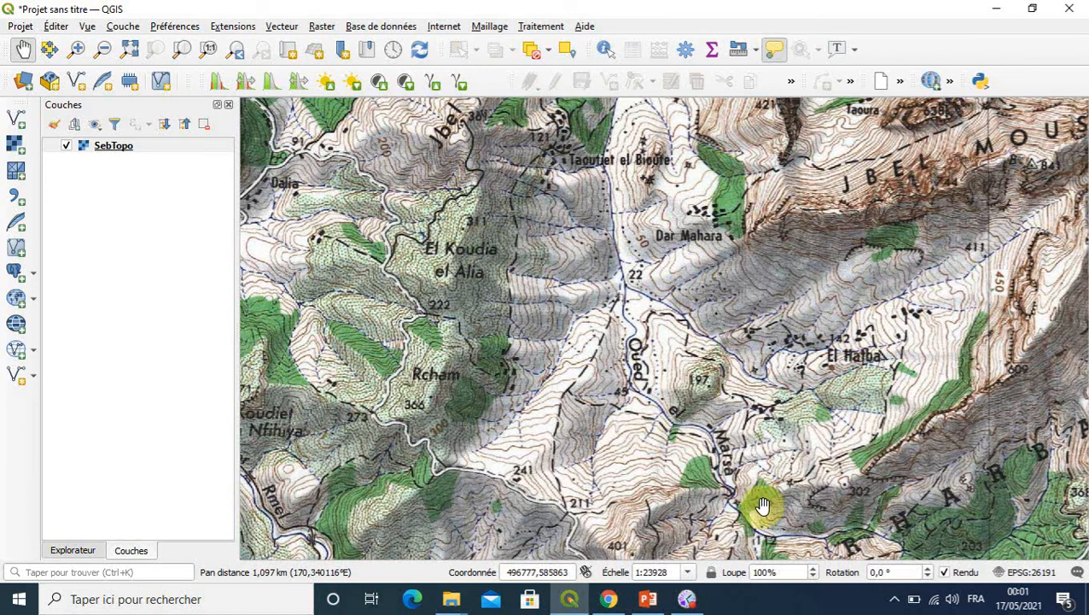
left_click_drag(587, 280, 565, 415)
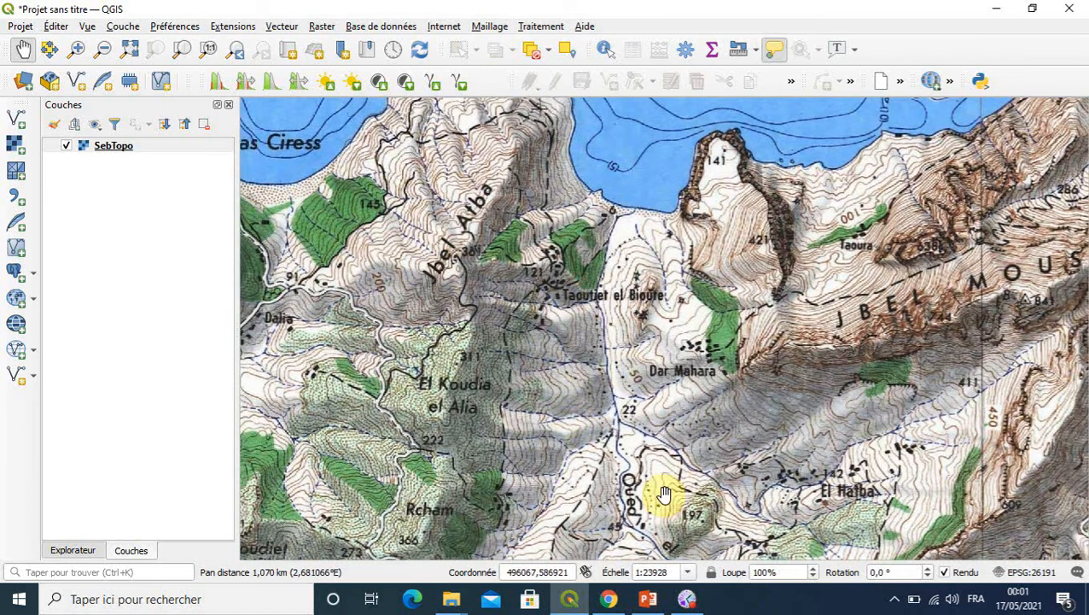
left_click_drag(544, 352, 539, 518)
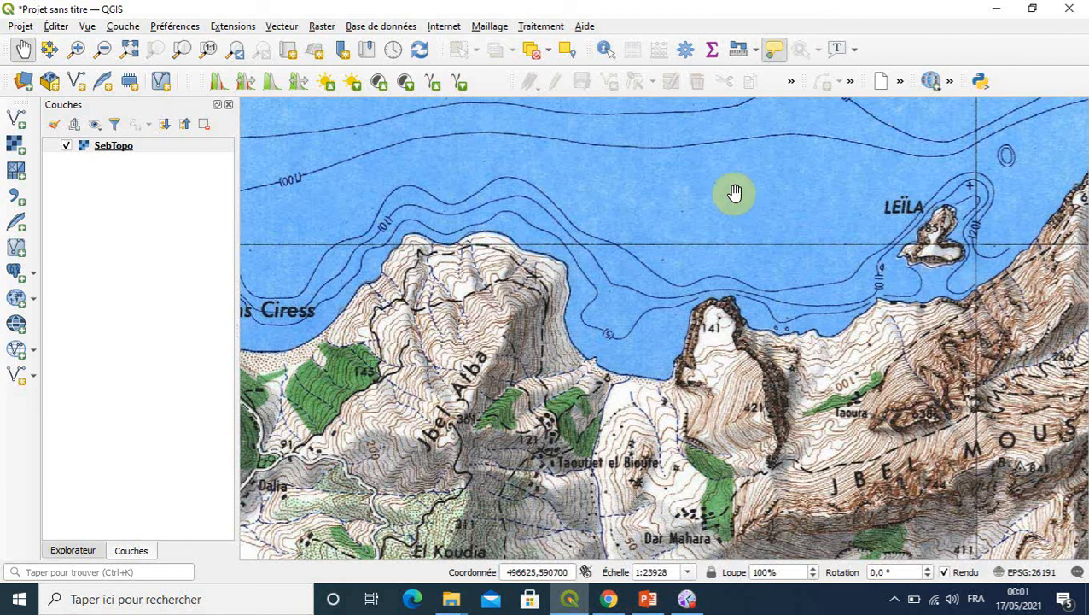
left_click_drag(536, 406, 516, 181)
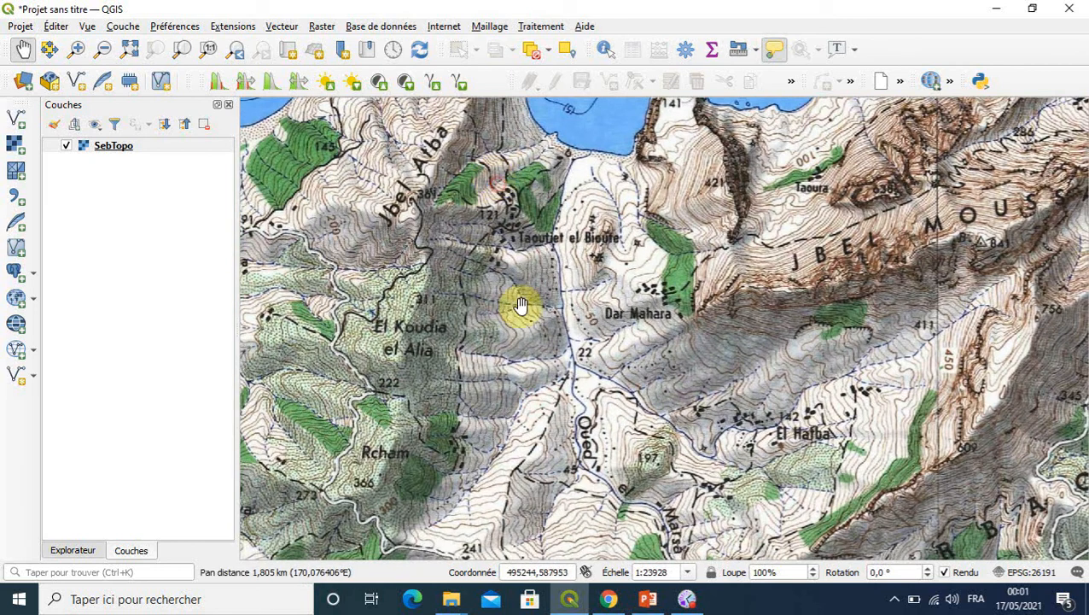
scroll(460, 249, "down", 2)
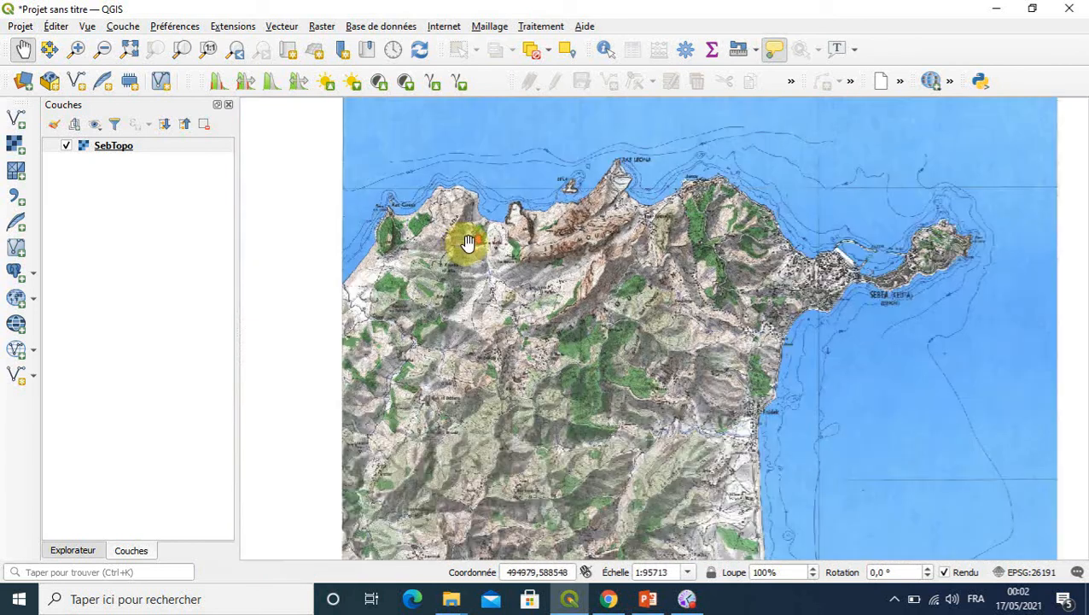
scroll(467, 243, "down", 2)
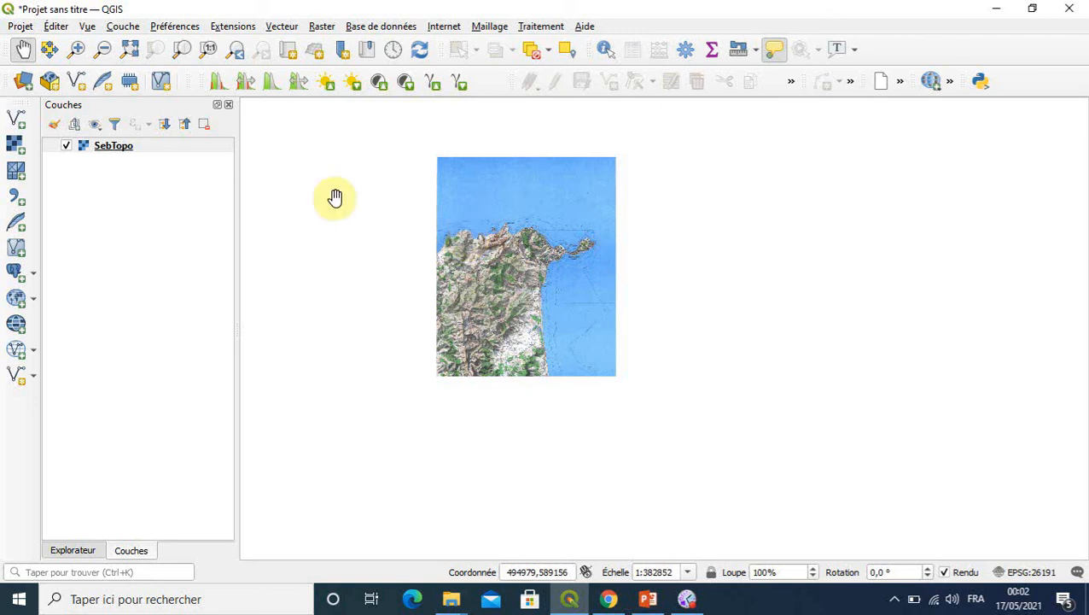
- Add the cnsecteur.shp shapefile from the STU4-2021-DARRAZ folder to the project as a vector layer
left_click(125, 27)
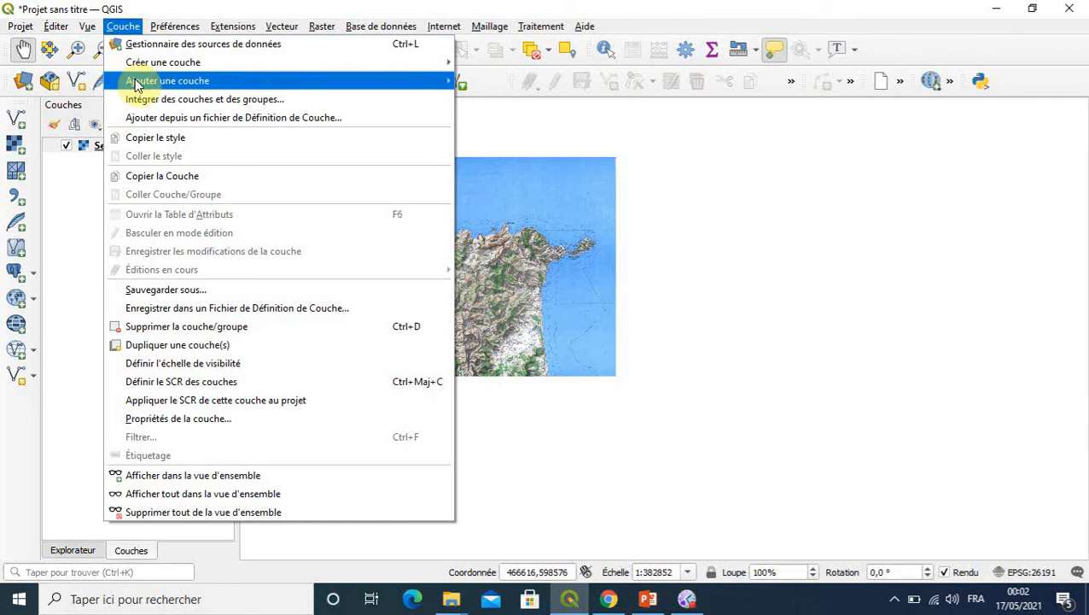
mouse_move(138, 86)
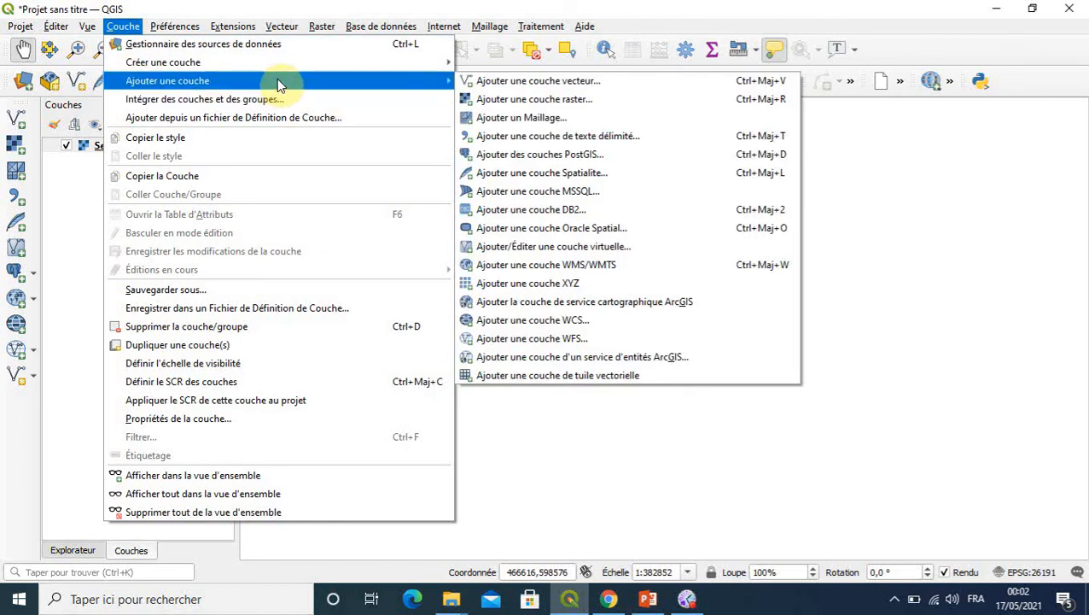
left_click(514, 81)
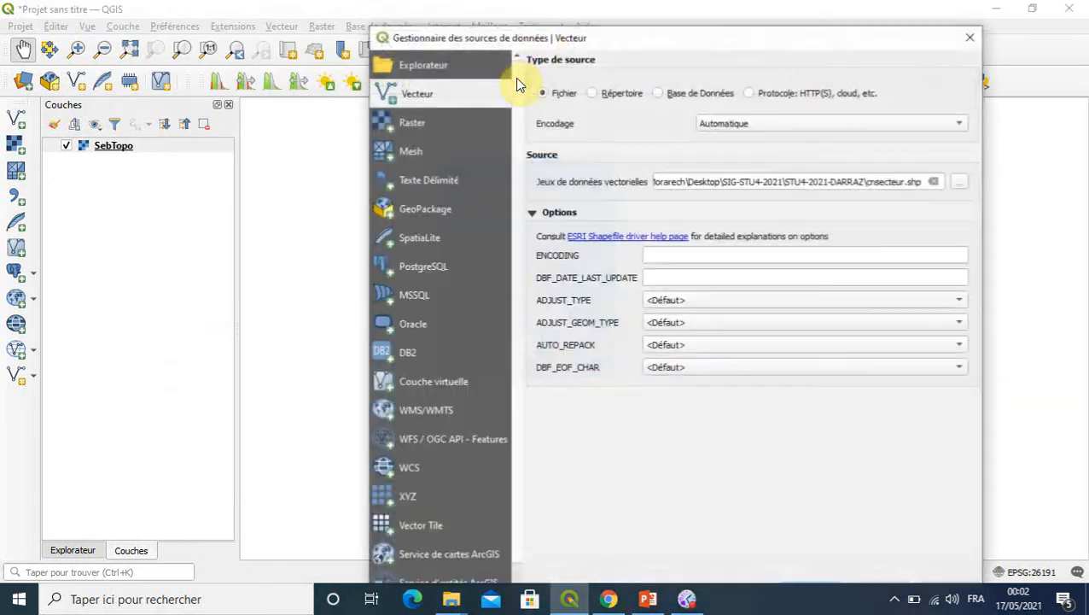
left_click(961, 184)
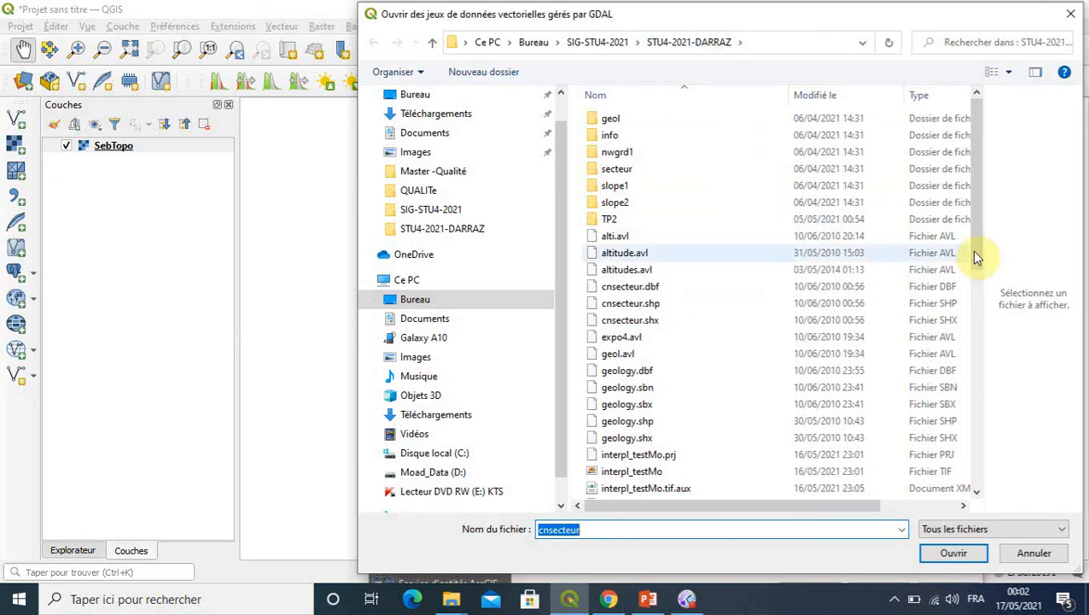
left_click_drag(978, 174, 986, 332)
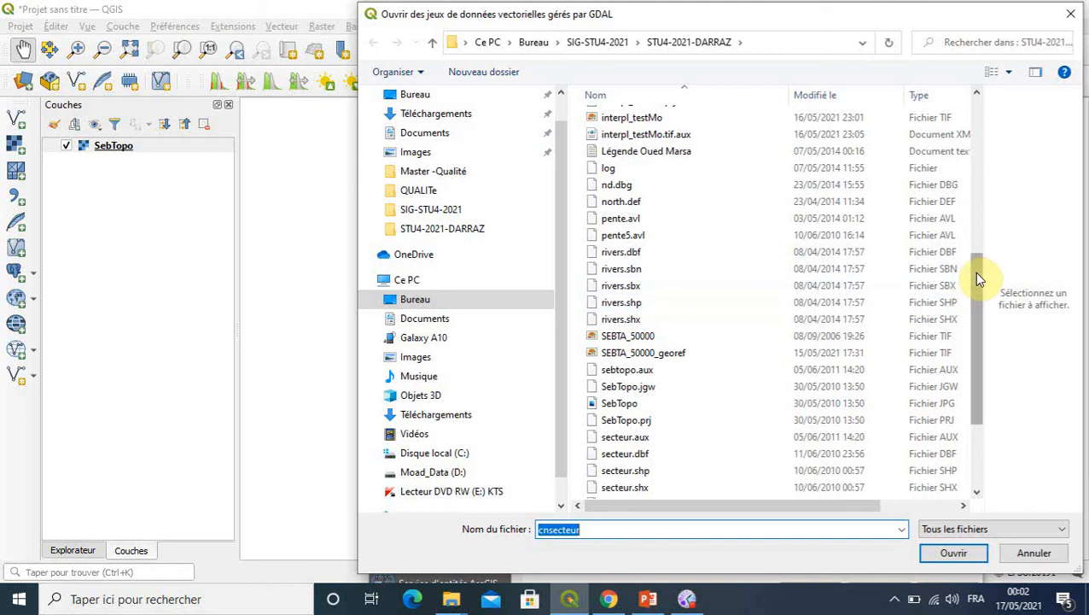
left_click_drag(978, 274, 980, 127)
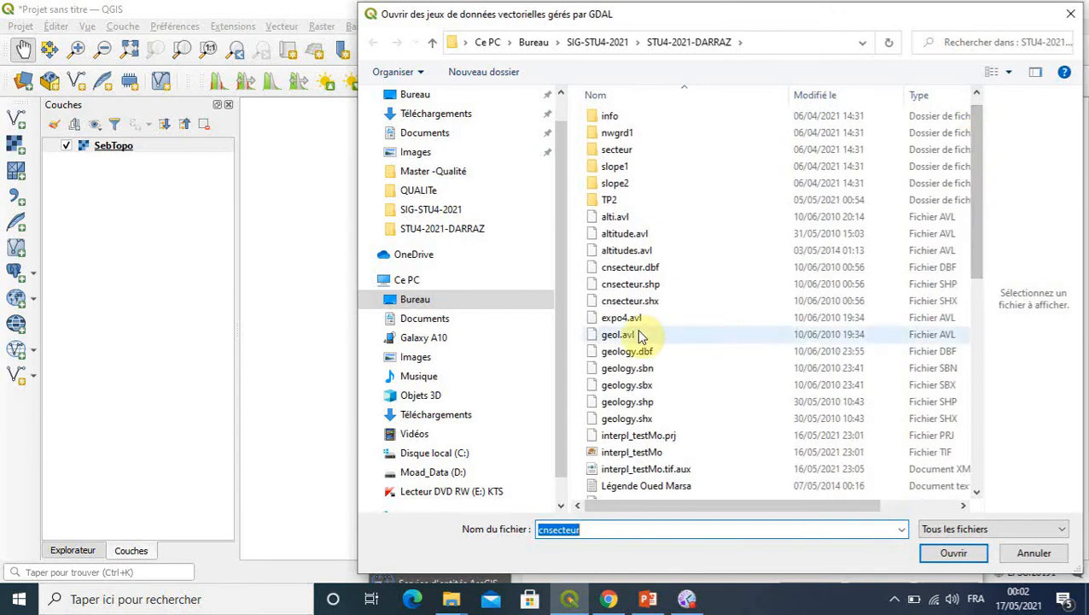
left_click(631, 286)
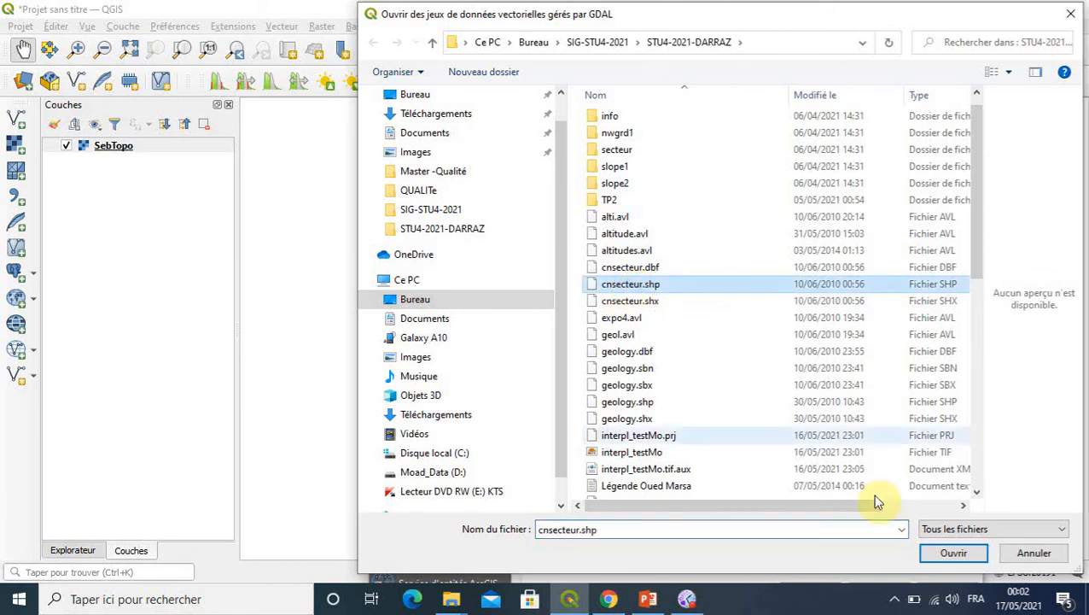
left_click(946, 554)
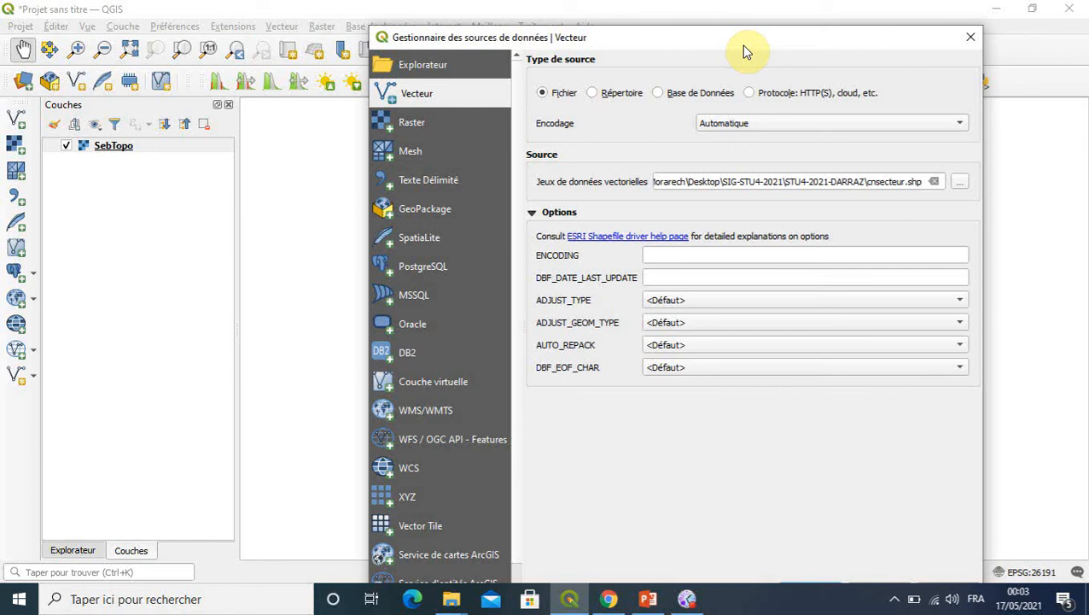
left_click_drag(741, 45, 735, 20)
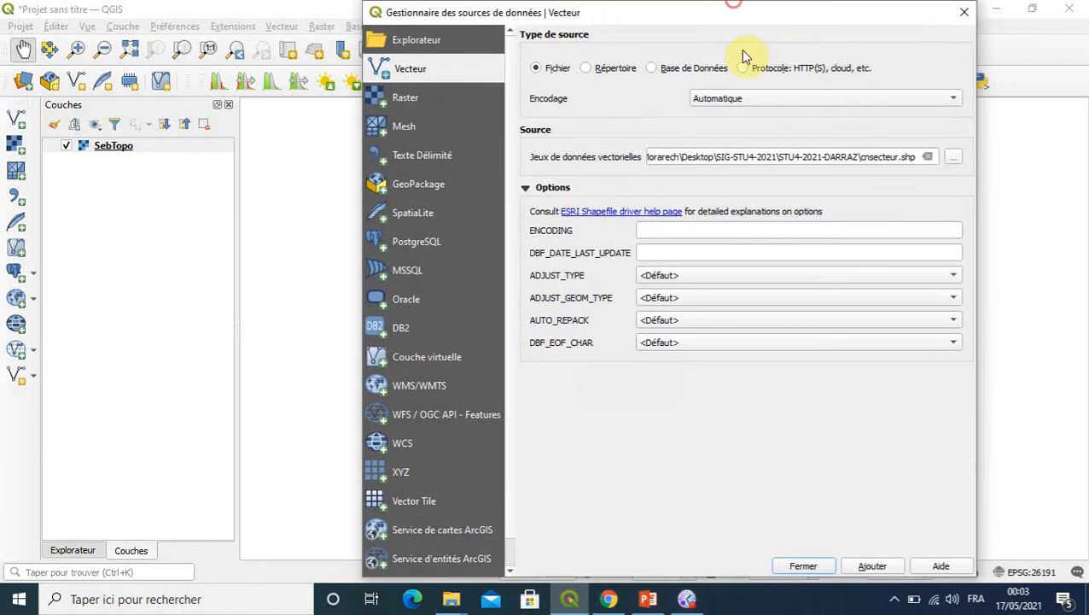
left_click(874, 568)
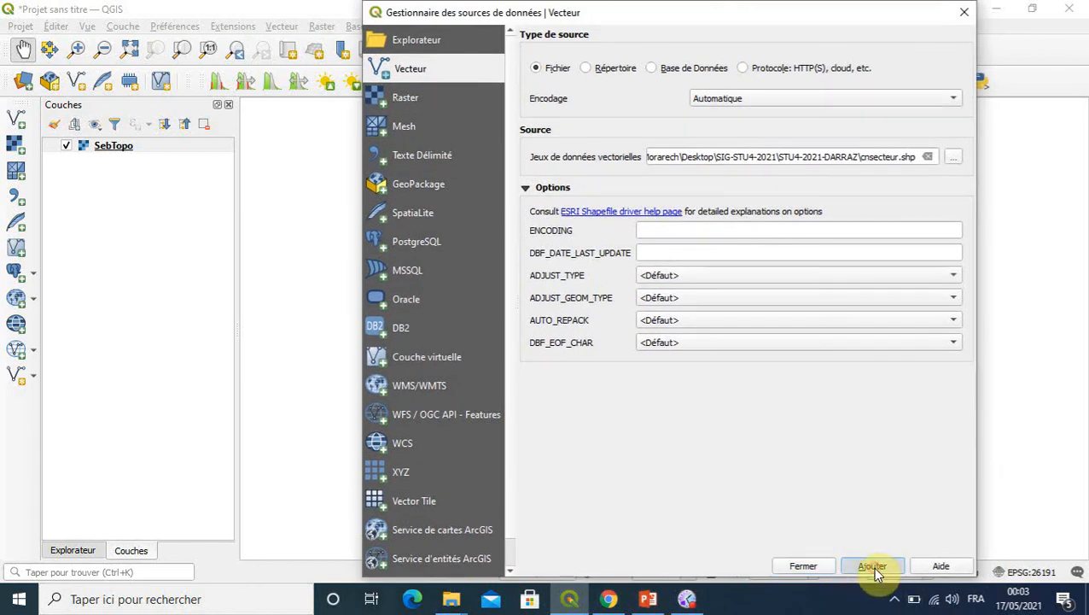
left_click(803, 567)
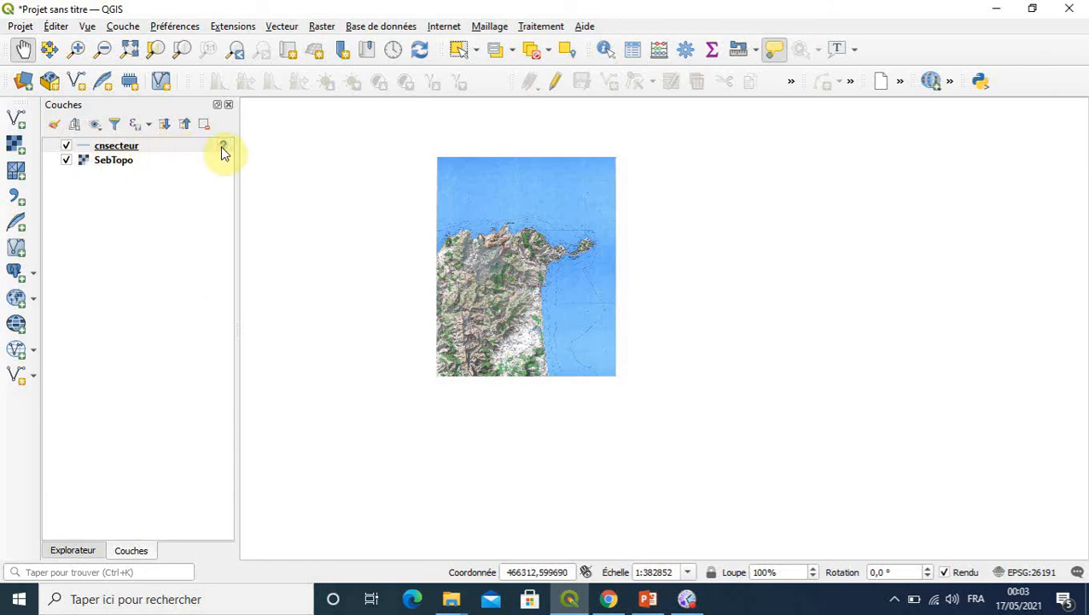
- Assign the coordinate reference system Merchich / Nord Maroc (EPSG:26191) to the cnsecteur layer
mouse_move(221, 152)
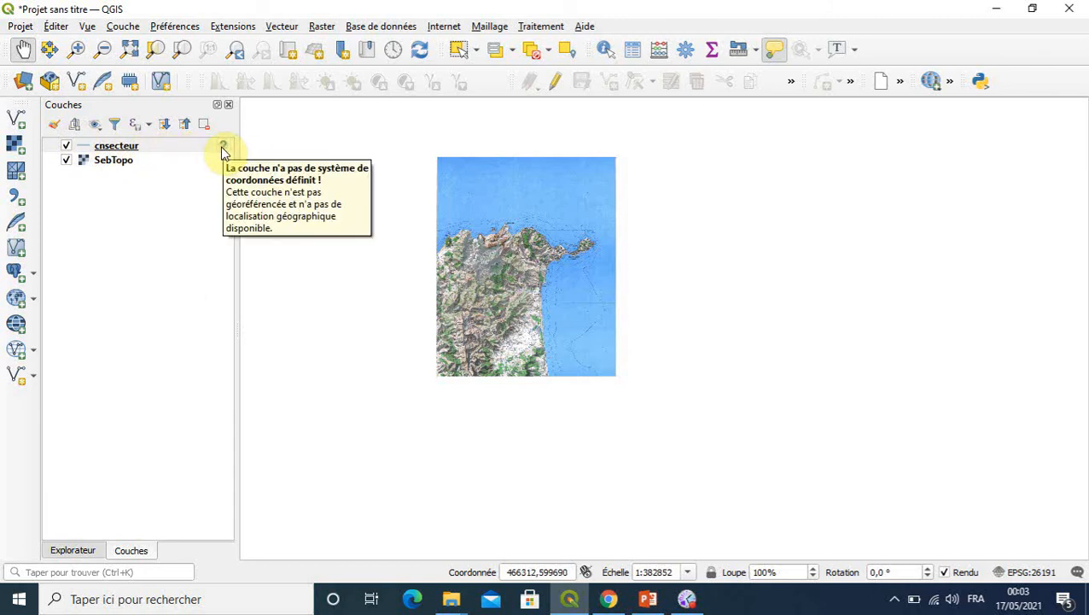
left_click(222, 152)
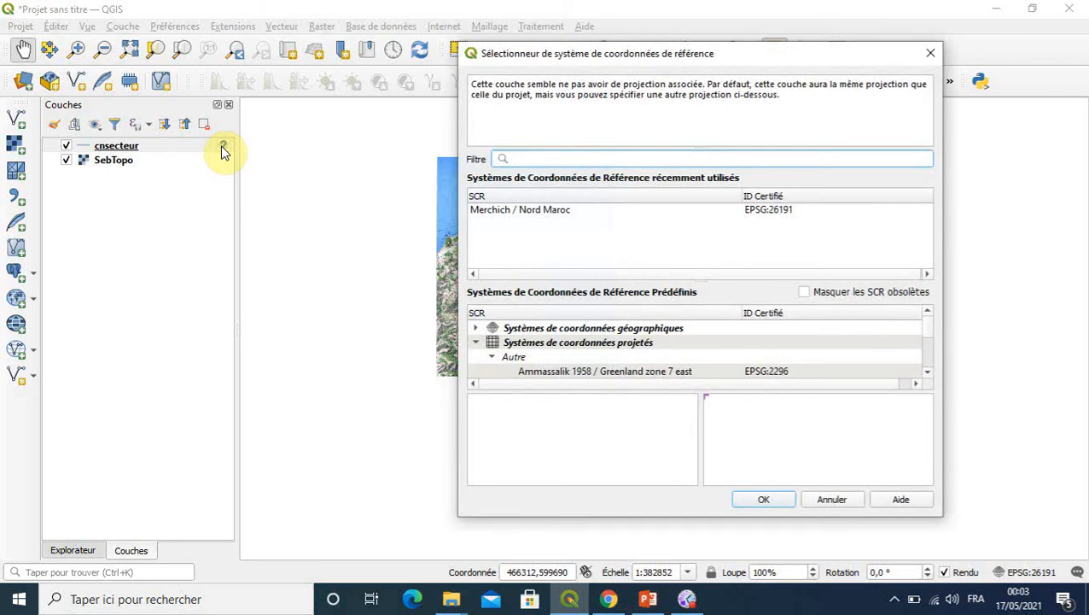
left_click(512, 211)
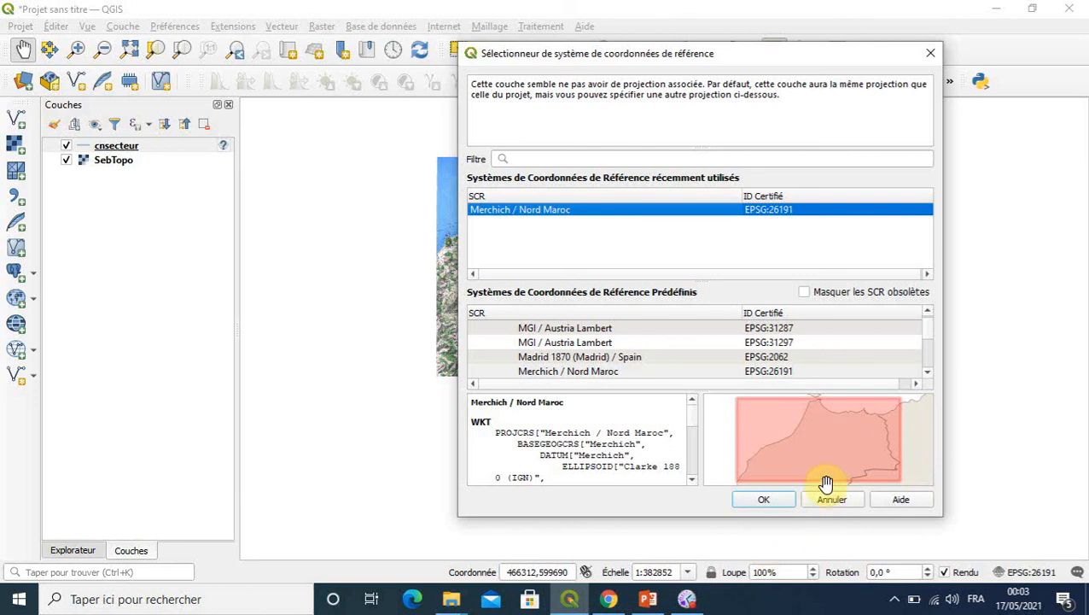
left_click(754, 503)
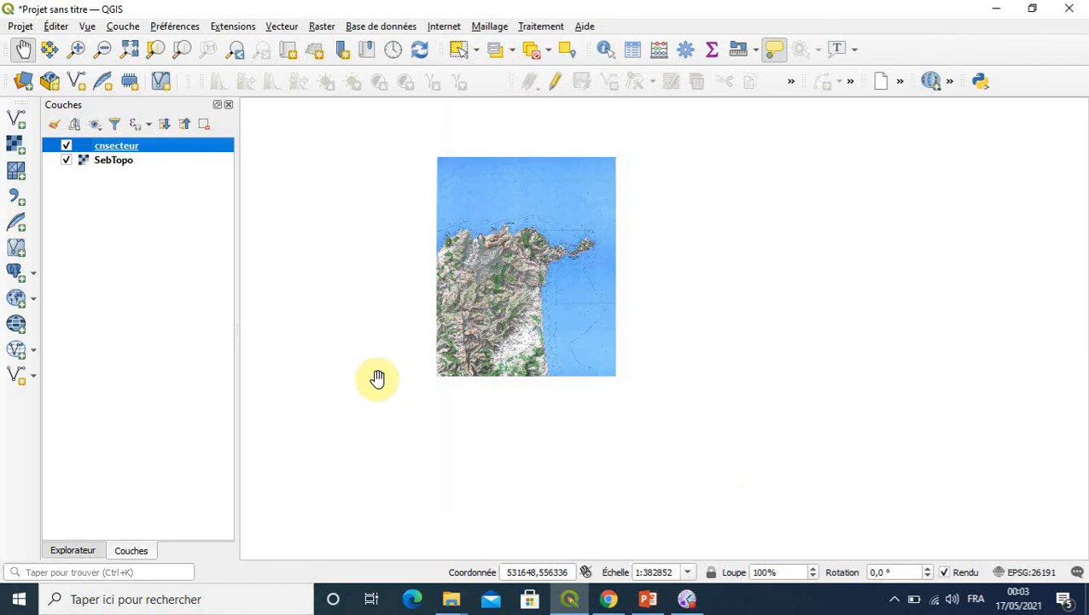
- Zoom to the extent of the cnsecteur layer and hide the SebTopo raster so only the contour lines are displayed
right_click(156, 147)
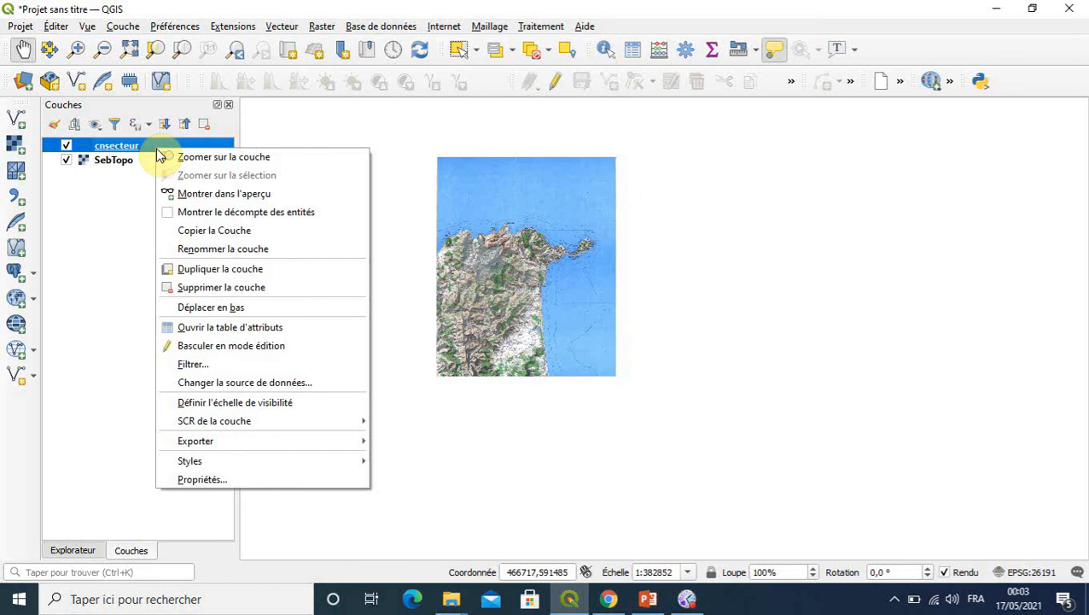
left_click(209, 160)
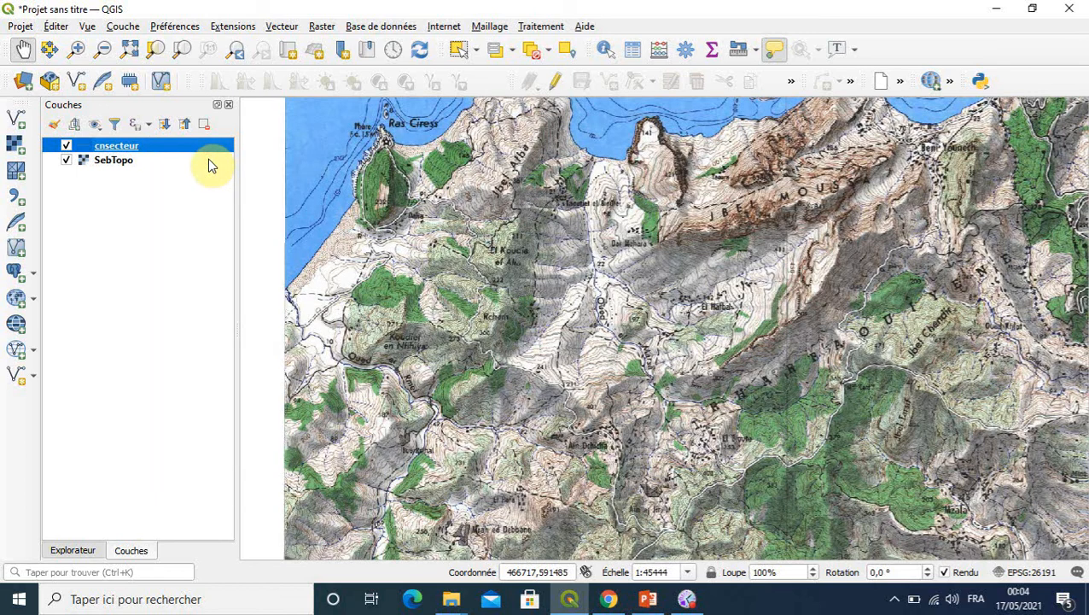
left_click(67, 161)
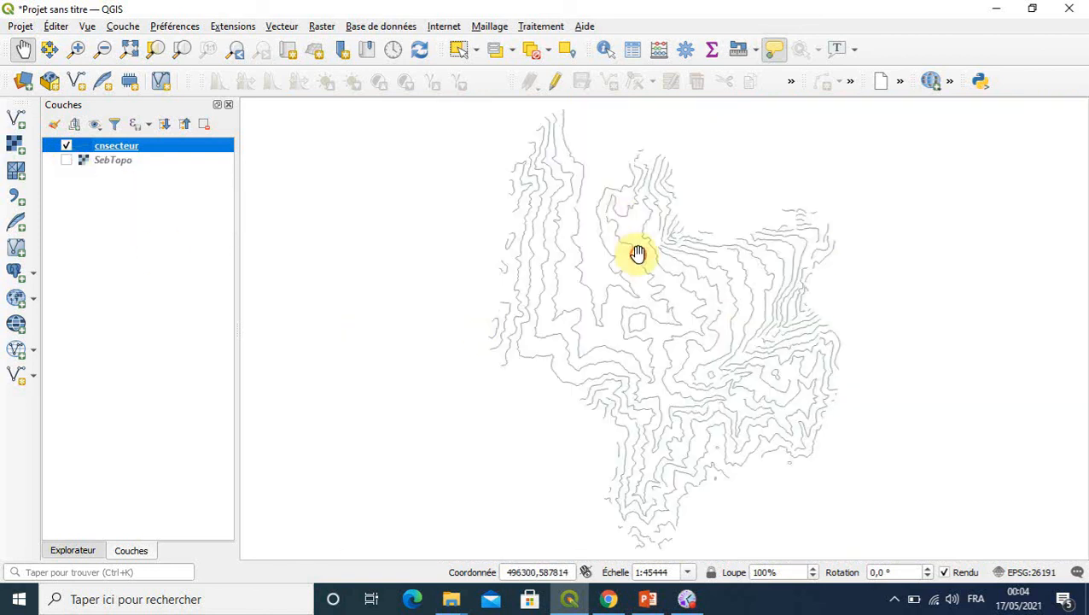
left_click_drag(637, 253, 536, 258)
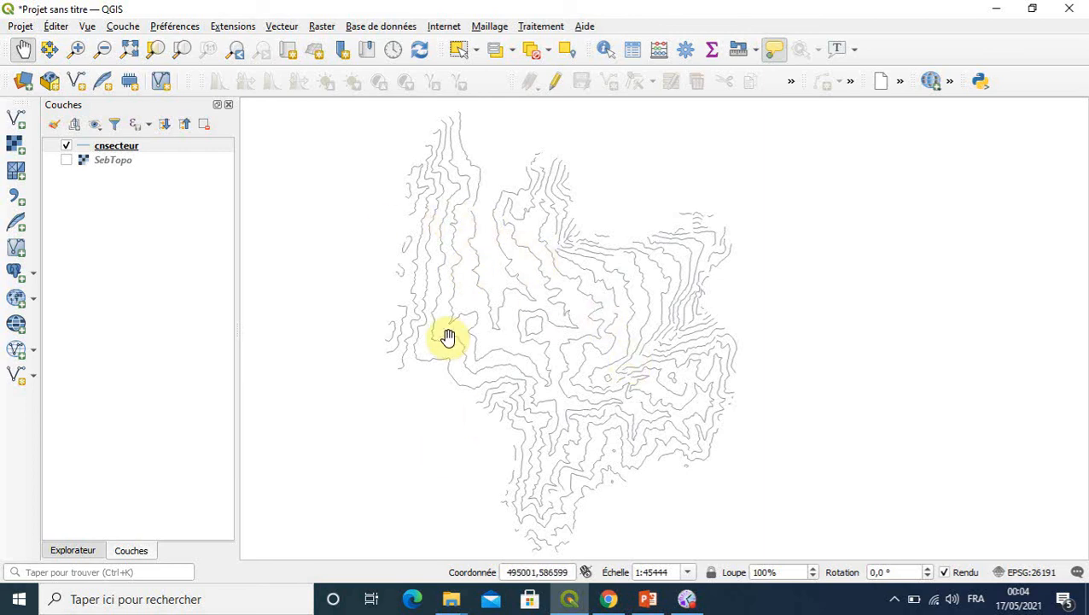
- Examine the cnsecteur contour lines on the map and their COTE elevations in the layer's attribute table
mouse_move(448, 337)
mouse_move(488, 305)
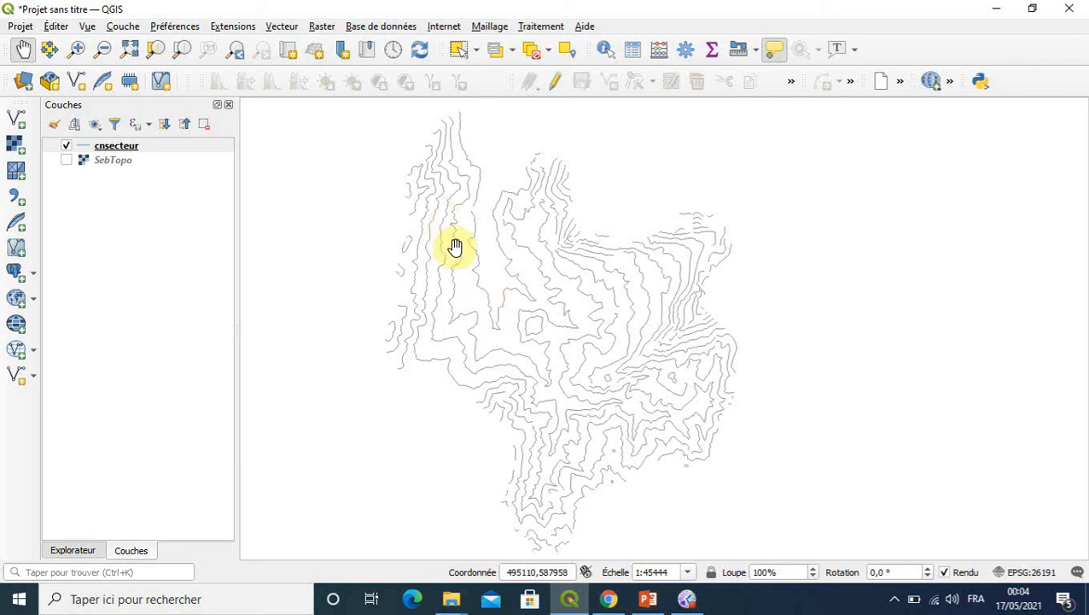
mouse_move(455, 246)
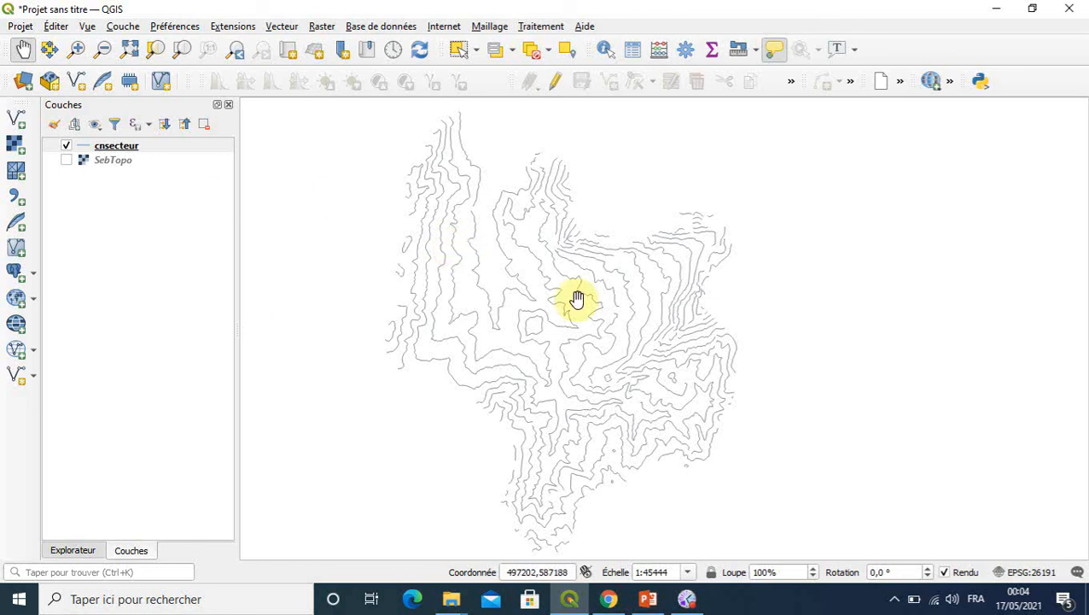
mouse_move(706, 338)
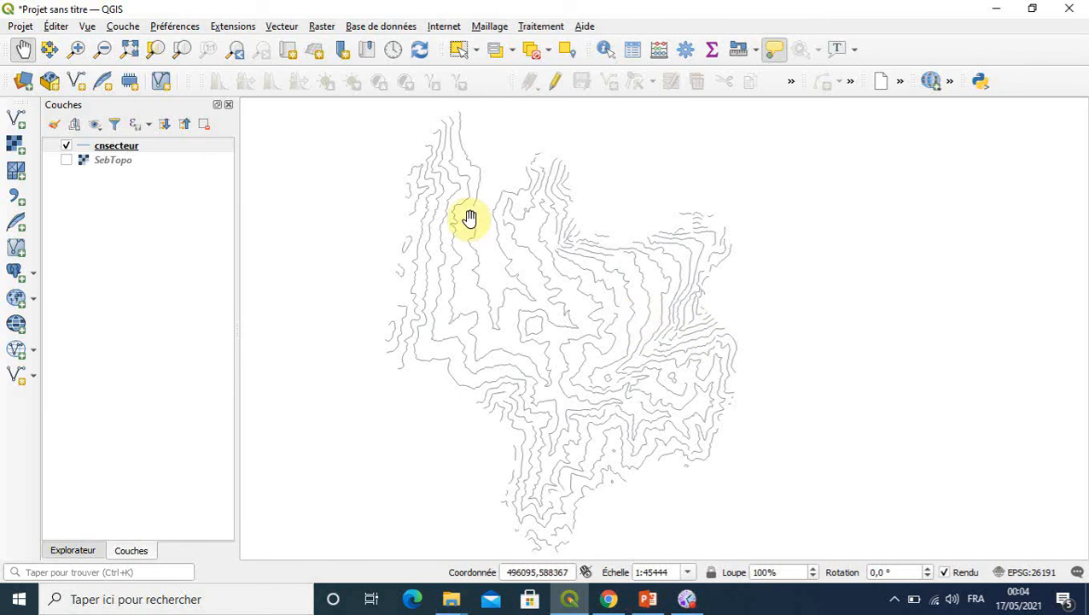
mouse_move(640, 396)
mouse_move(155, 153)
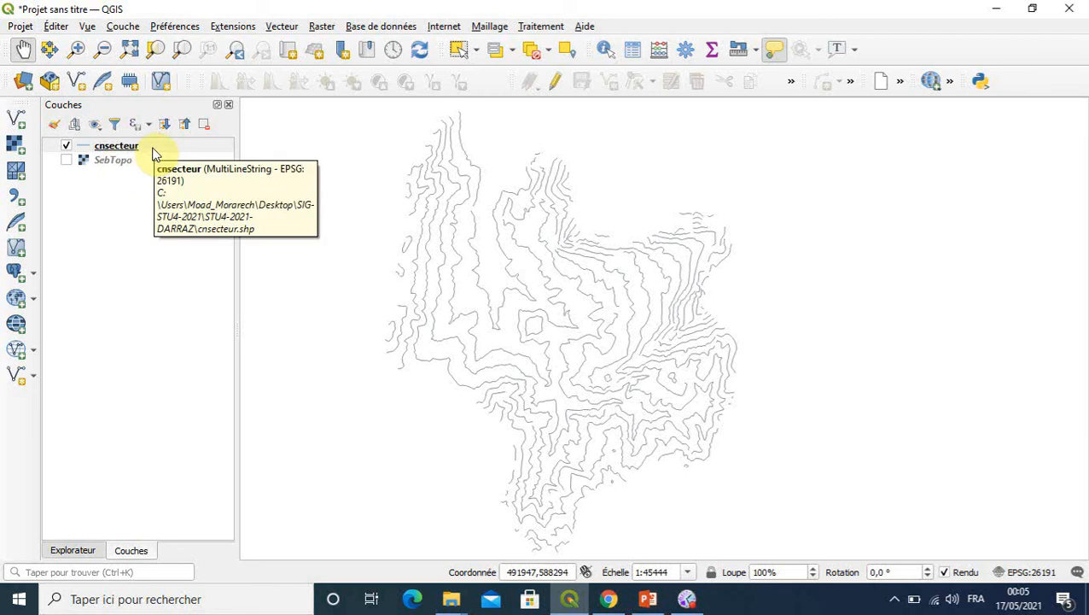
left_click(153, 150)
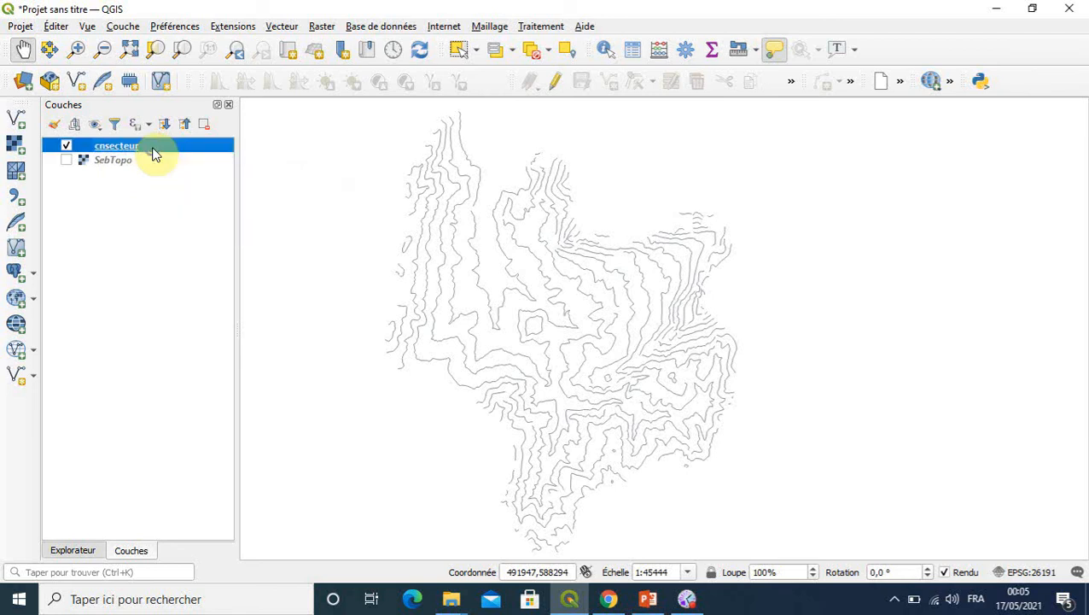
right_click(154, 151)
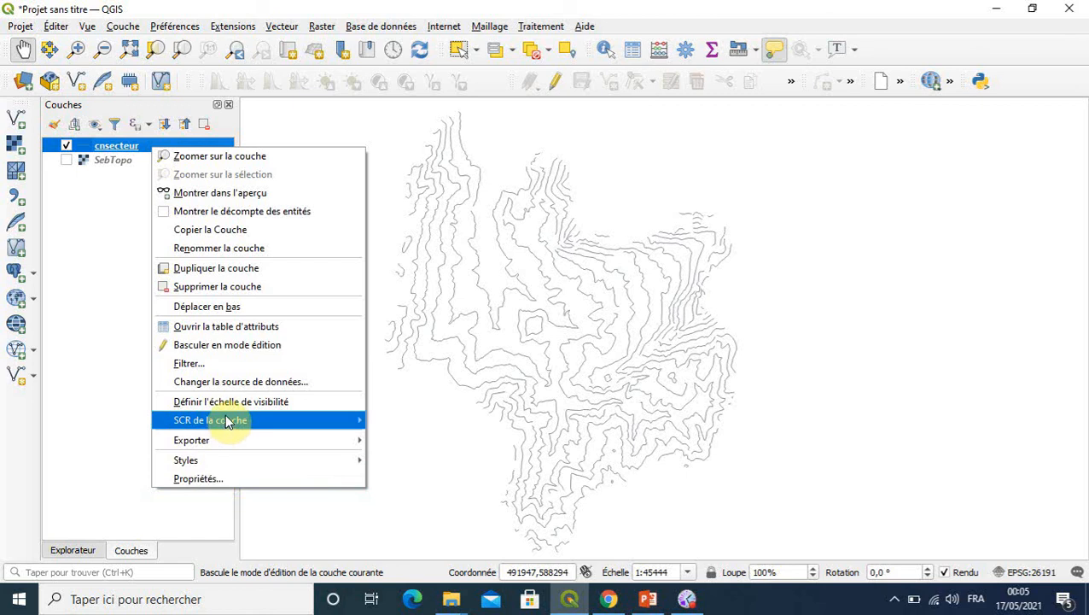
left_click(205, 331)
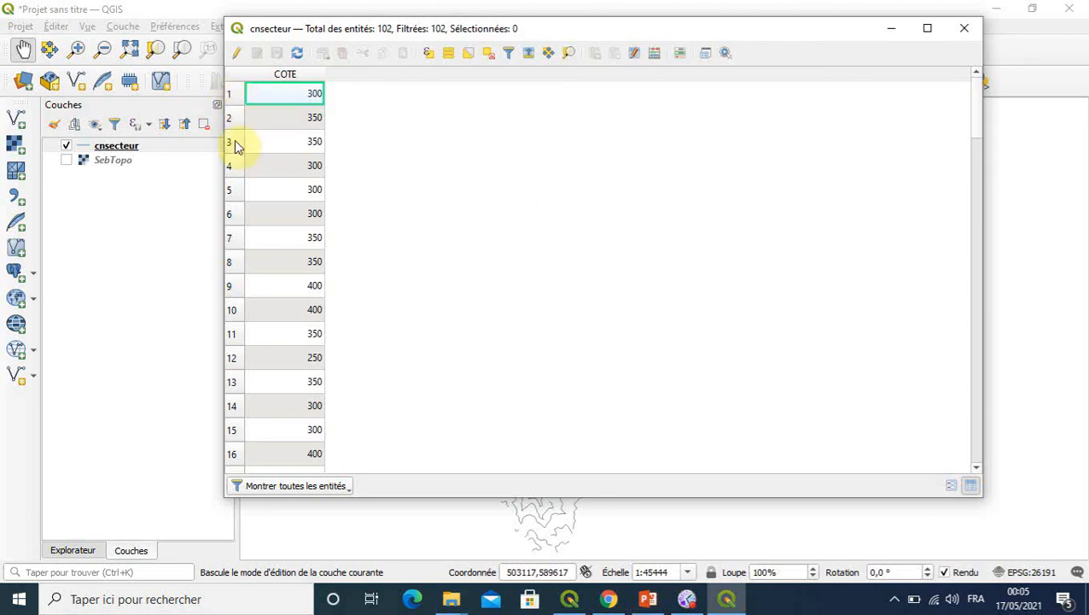
left_click_drag(973, 117, 846, 121)
left_click(963, 32)
mouse_move(459, 276)
left_mouse_down()
mouse_move(489, 269)
mouse_move(477, 284)
left_mouse_up()
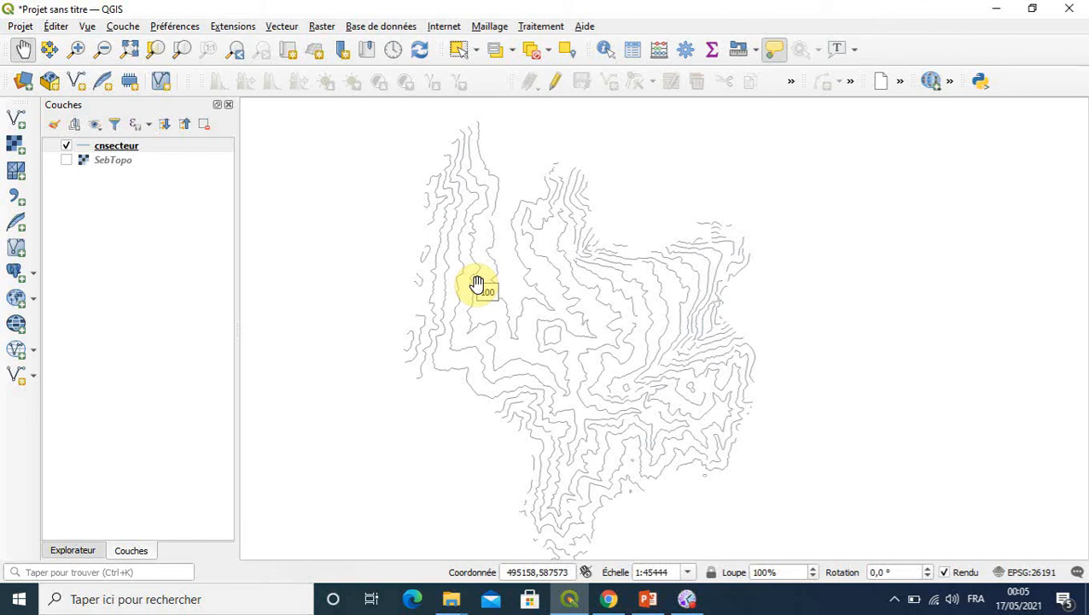
right_click(676, 10)
left_click(635, 27)
right_click(636, 28)
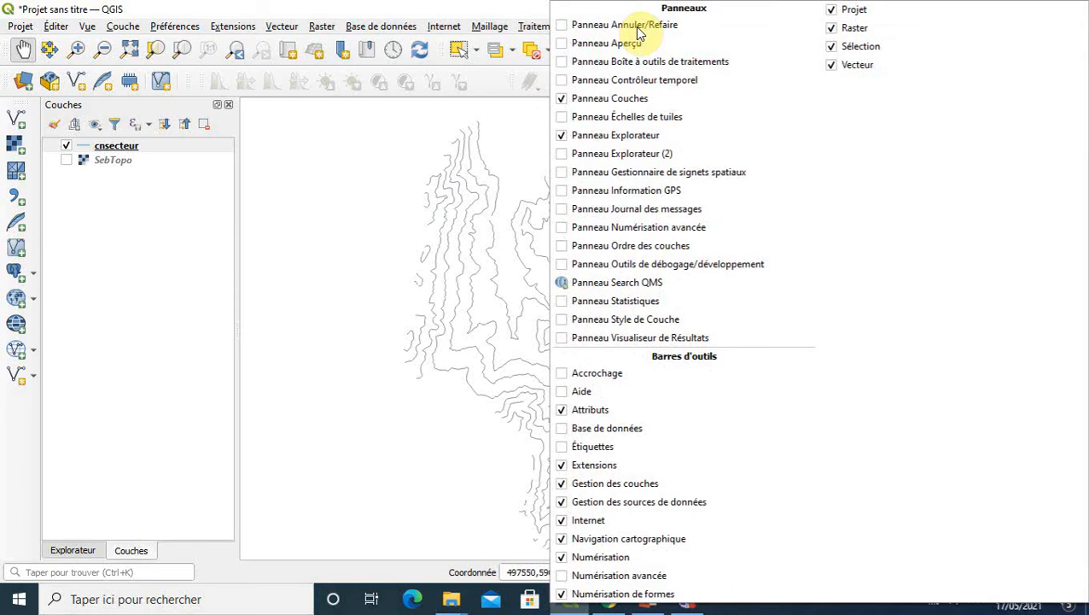
left_click(515, 11)
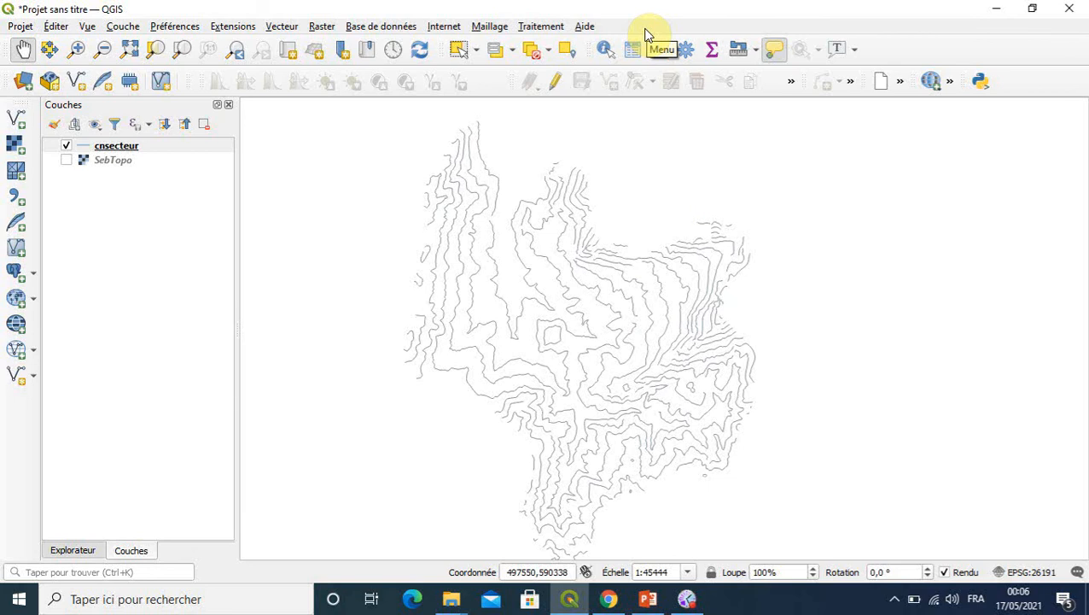
- Display the processing toolbox (Boîte à outils de traitements) and place it clear of the contour lines
right_click(647, 33)
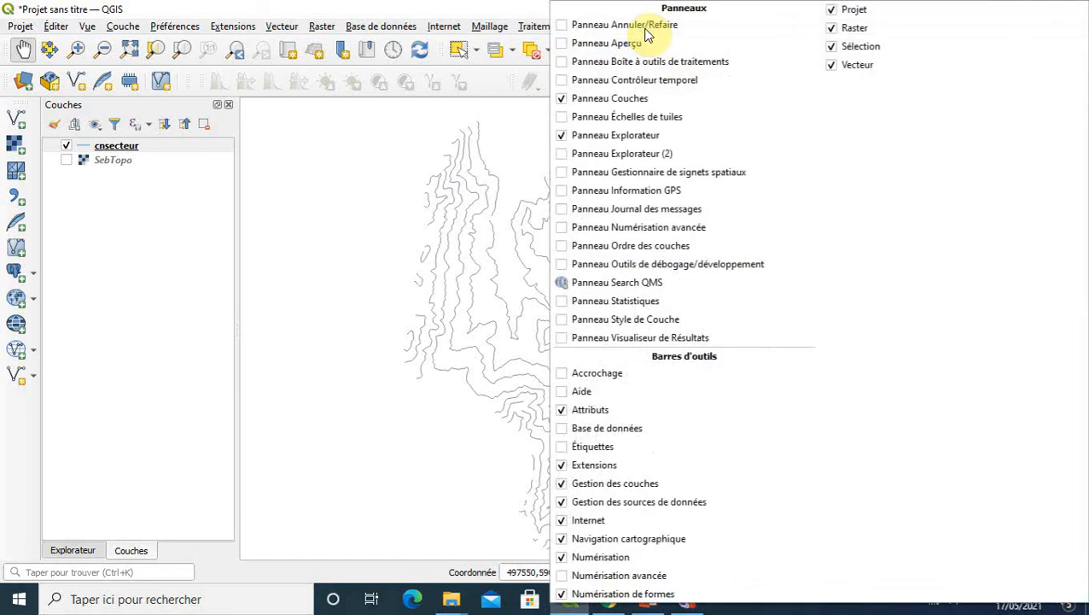
left_click(562, 65)
left_click_drag(782, 46, 963, 44)
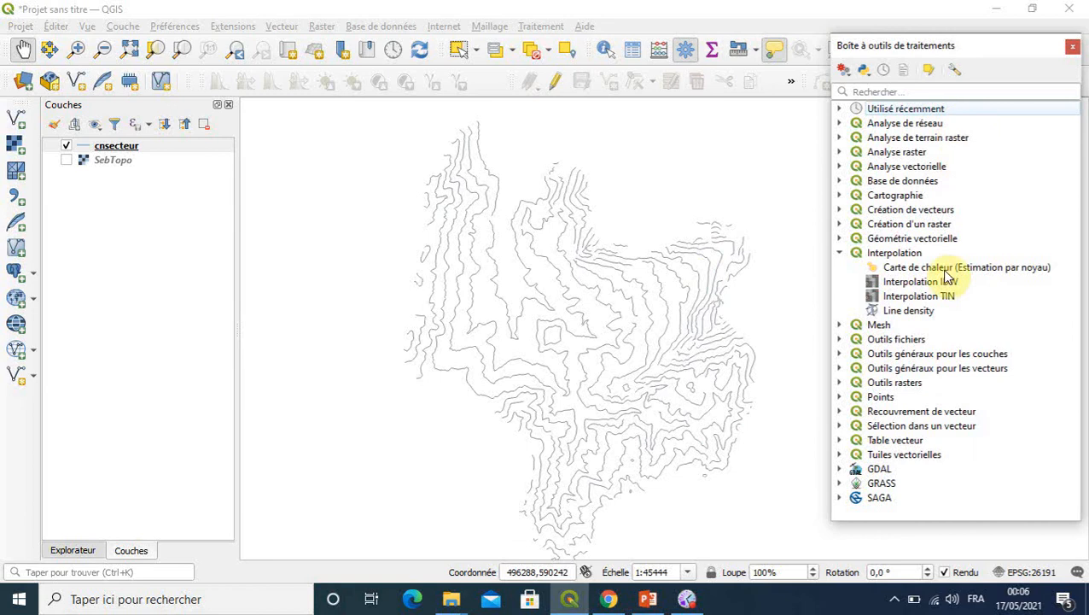
- Start a TIN interpolation (Interpolation TIN) and add the cnsecteur layer with its COTE attribute as input data
left_click(839, 252)
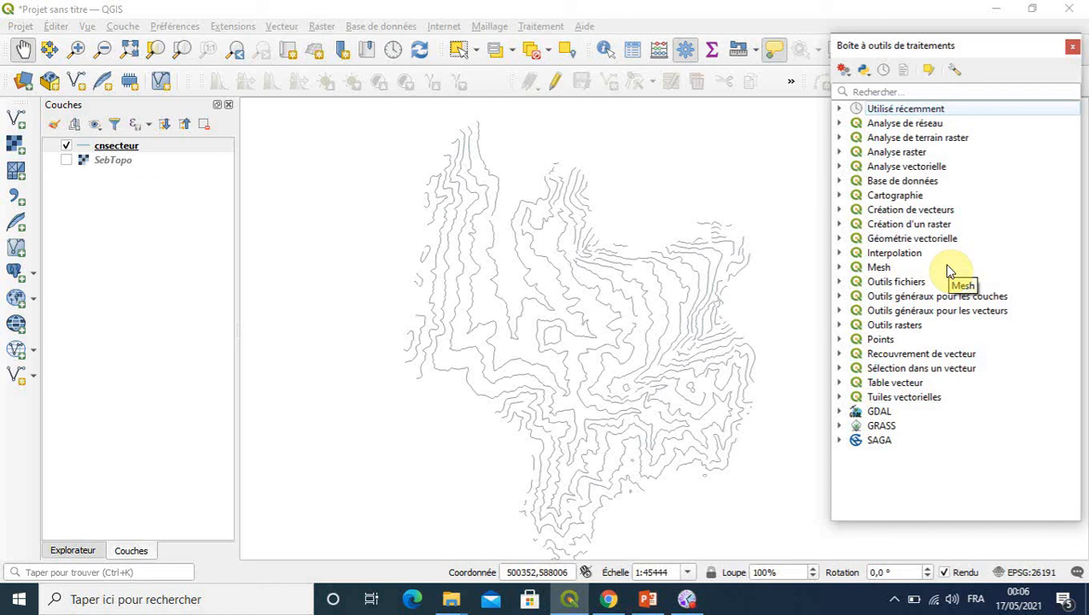
double_click(885, 255)
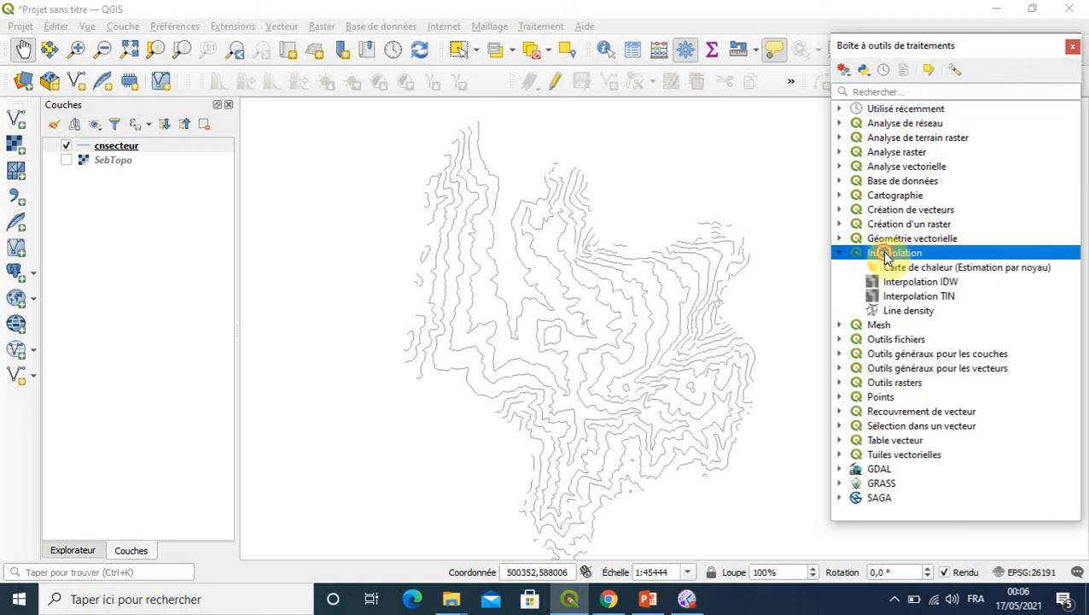
double_click(939, 296)
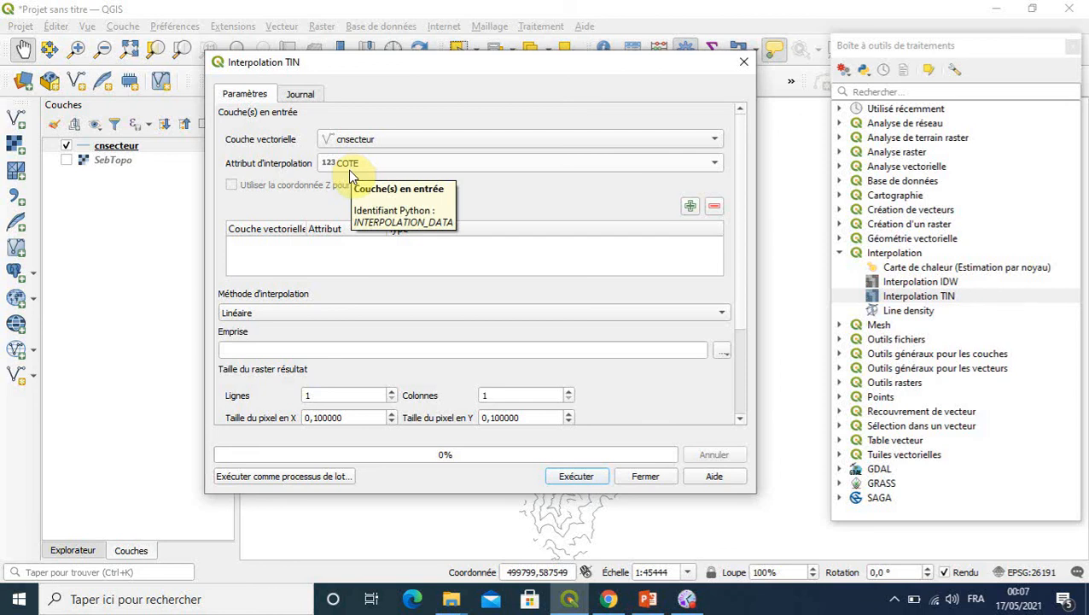
left_click(690, 207)
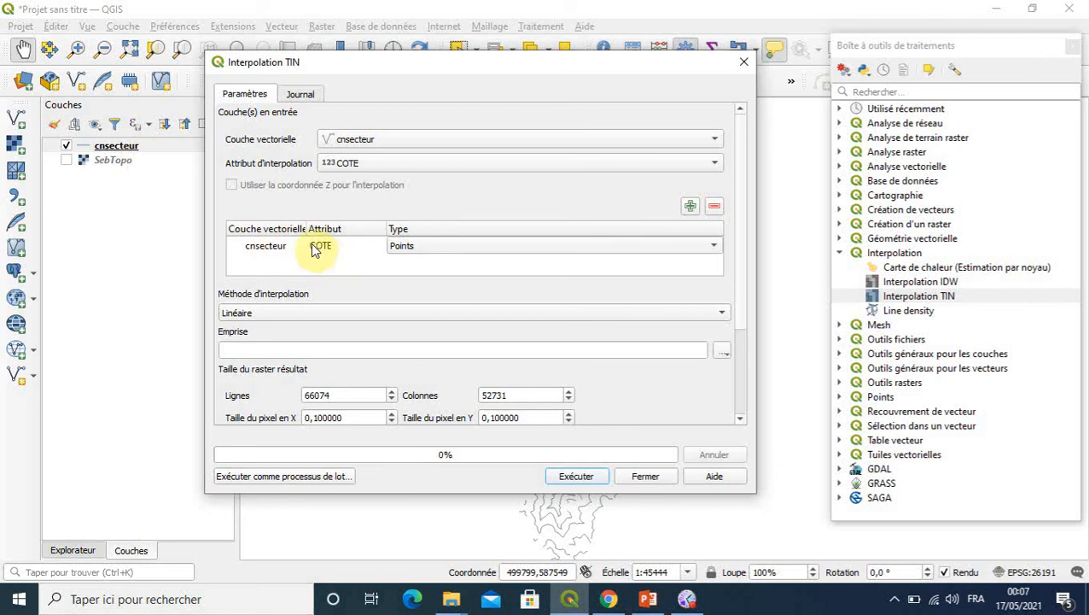
- Set the cnsecteur input type to Lignes de rupture and choose Linéaire as the interpolation method
left_click(713, 250)
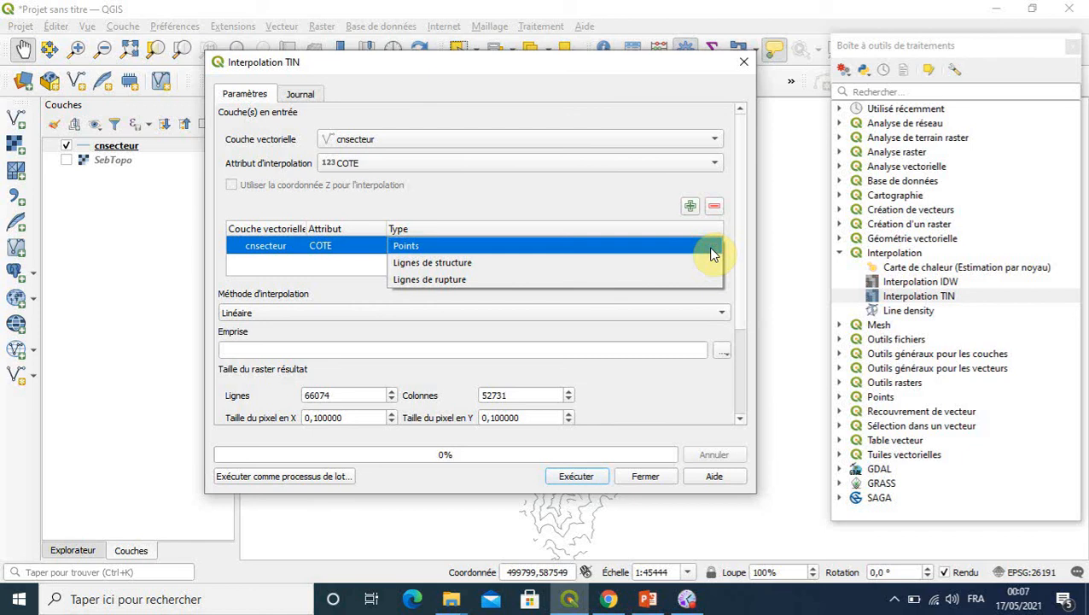
left_click(440, 282)
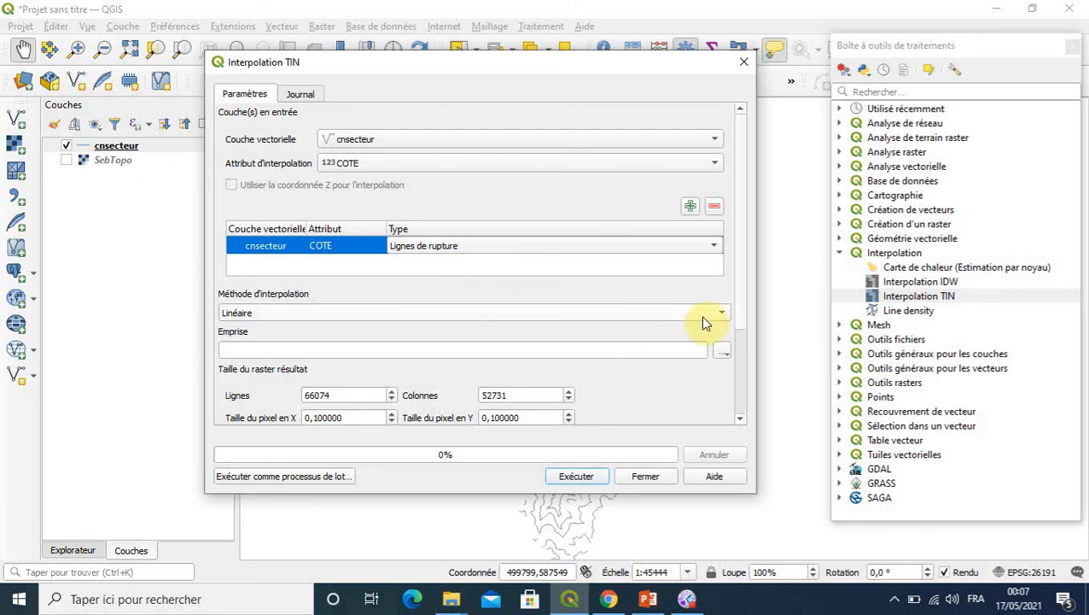
left_click(724, 317)
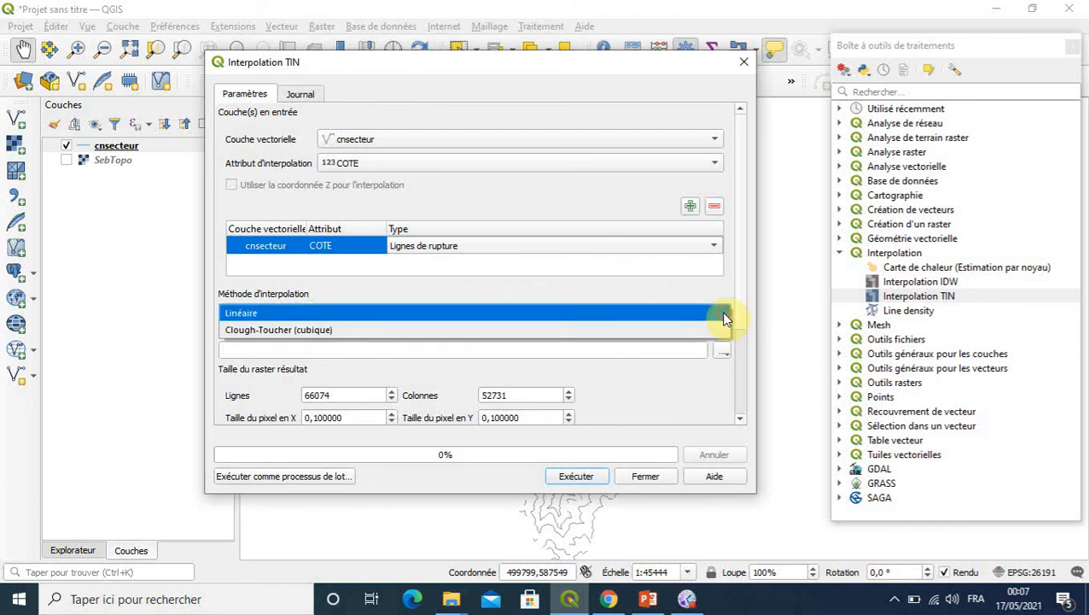
left_click(262, 313)
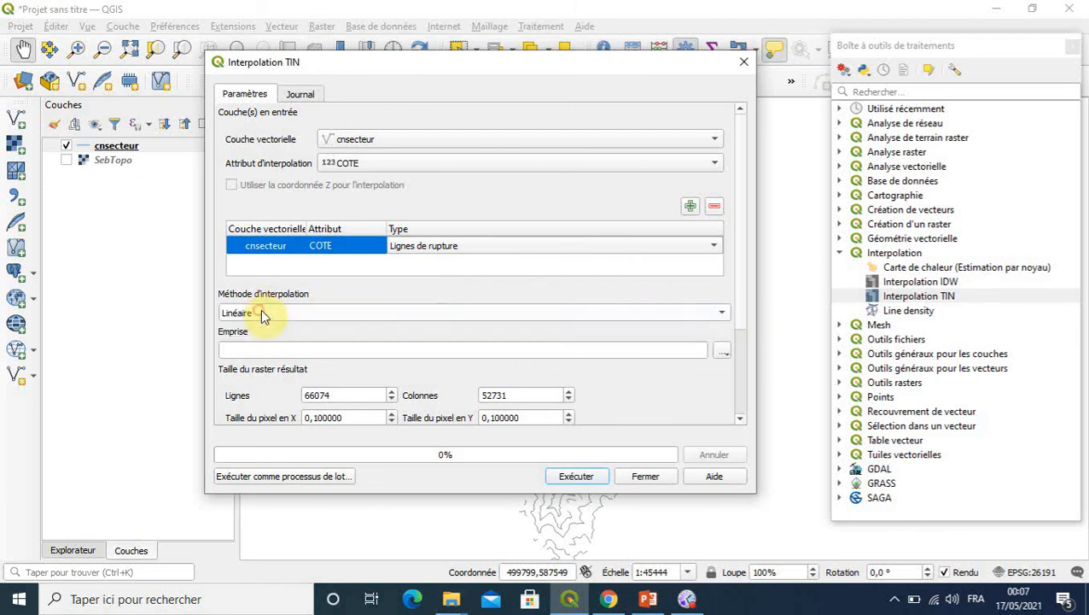
- Calculate the interpolation extent (Emprise) from the cnsecteur layer
left_click(722, 352)
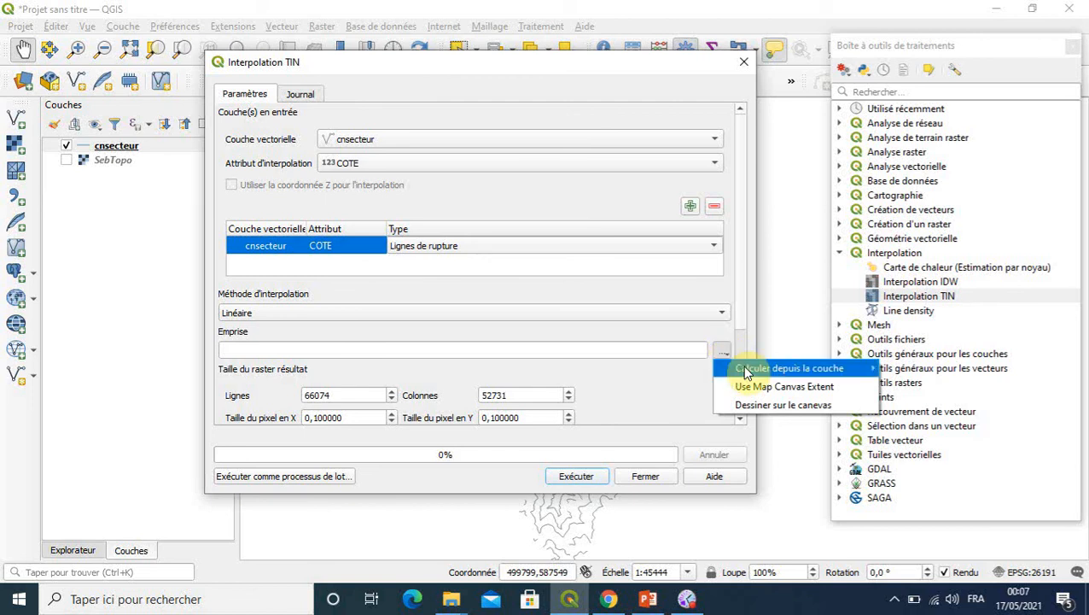
mouse_move(745, 371)
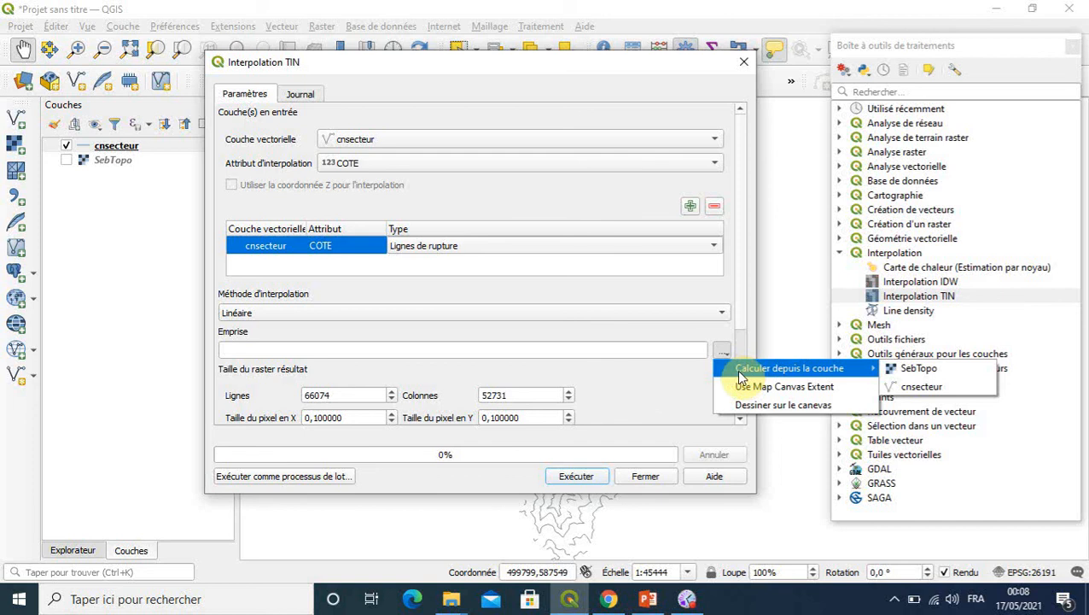
left_click(904, 391)
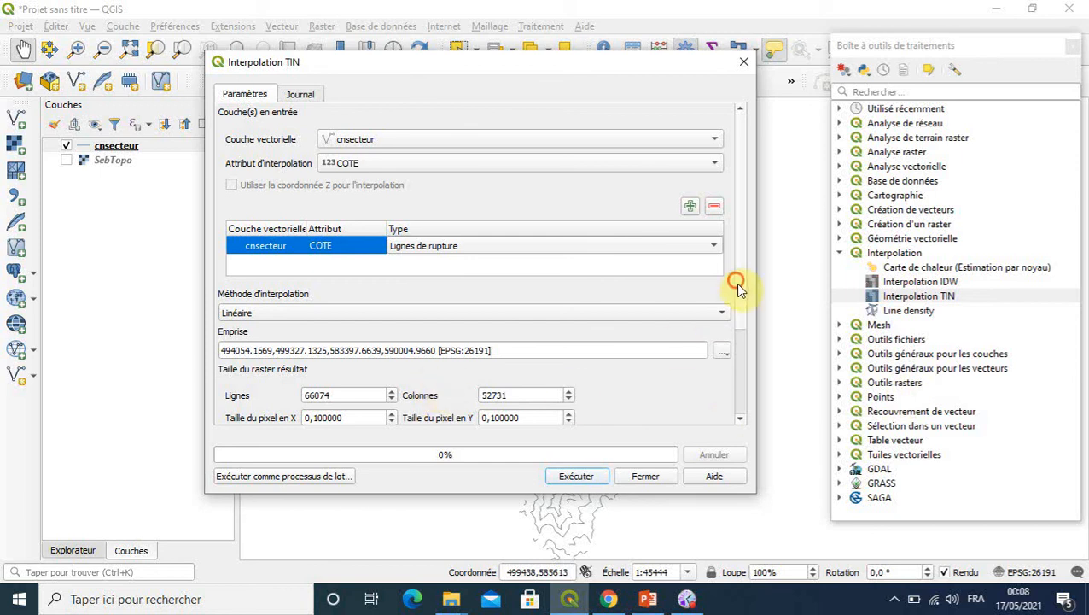
- Set the interpolated output to be saved as the TIF file MNT_Test1 in the STU4-2021-DARRAZ folder
left_click_drag(736, 284, 754, 372)
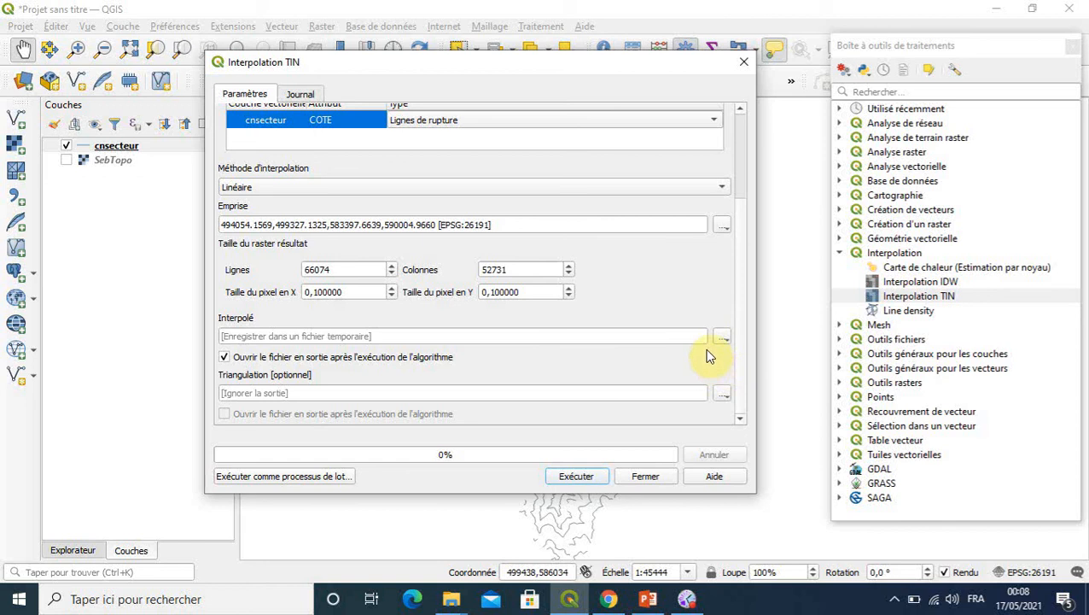
left_click(725, 337)
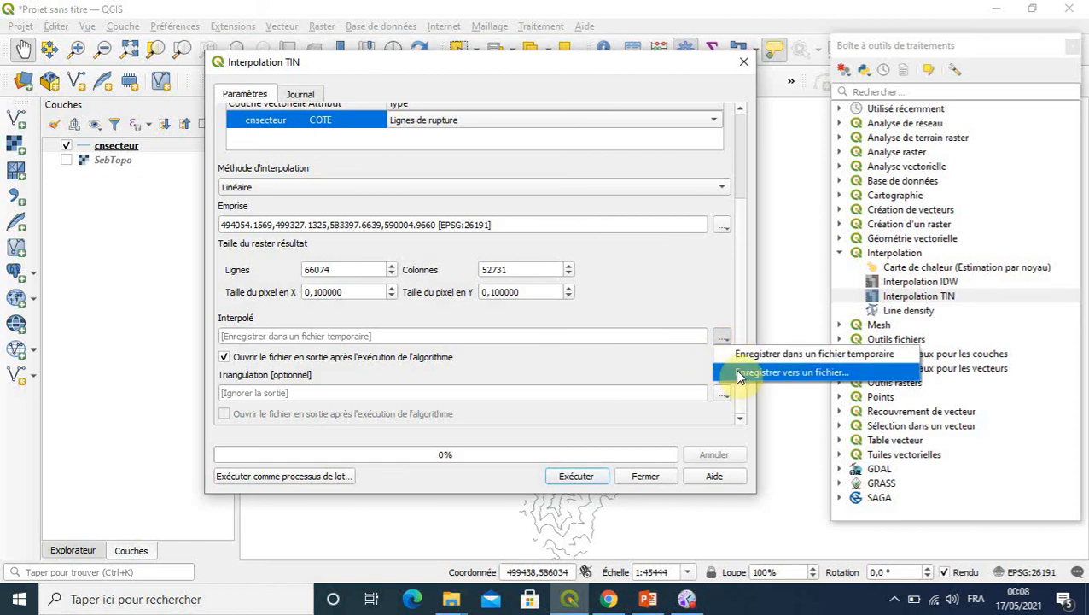
left_click(724, 341)
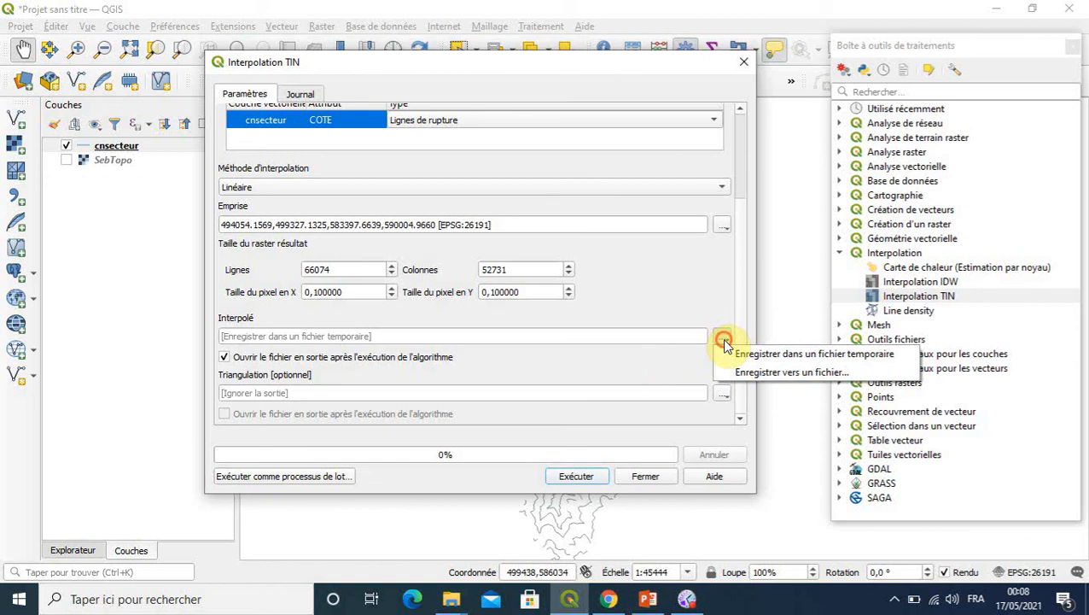
left_click(723, 341)
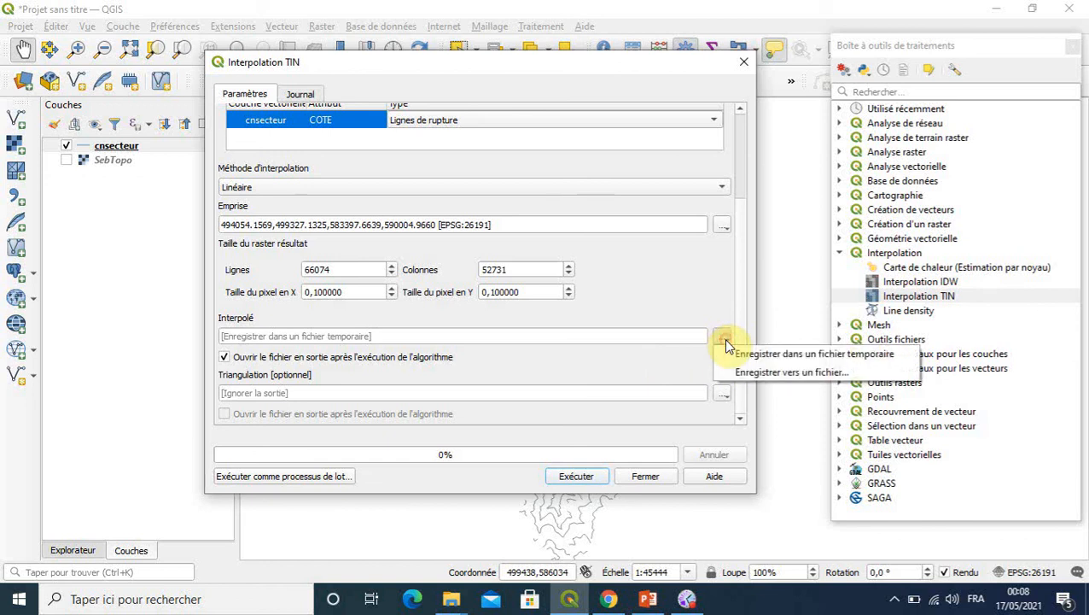
left_click(749, 378)
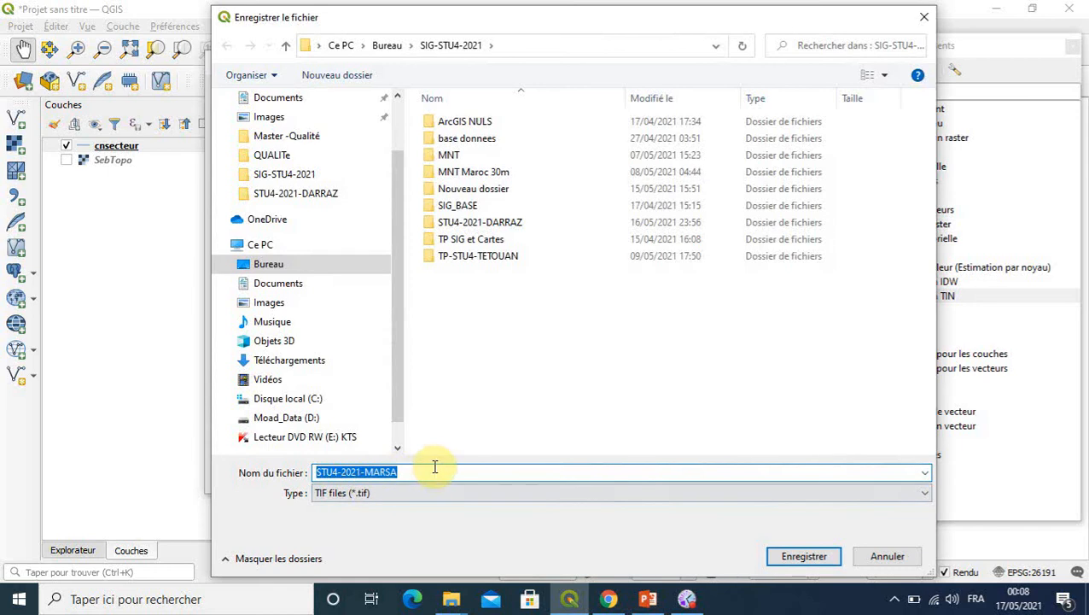
left_click(413, 473)
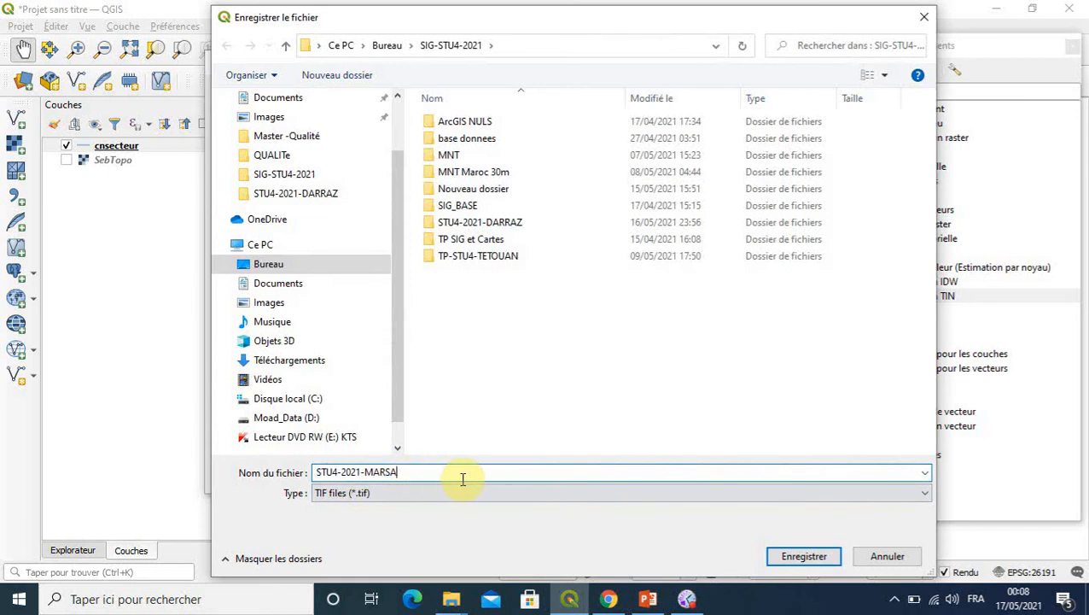
key("BackSpace")
key("BackSpace")
key("BackSpace")
key("BackSpace")
key("BackSpace")
key("BackSpace")
key("BackSpace")
key("BackSpace")
key("BackSpace")
key("BackSpace")
key("BackSpace")
key("BackSpace")
key("BackSpace")
key("BackSpace")
key("BackSpace")
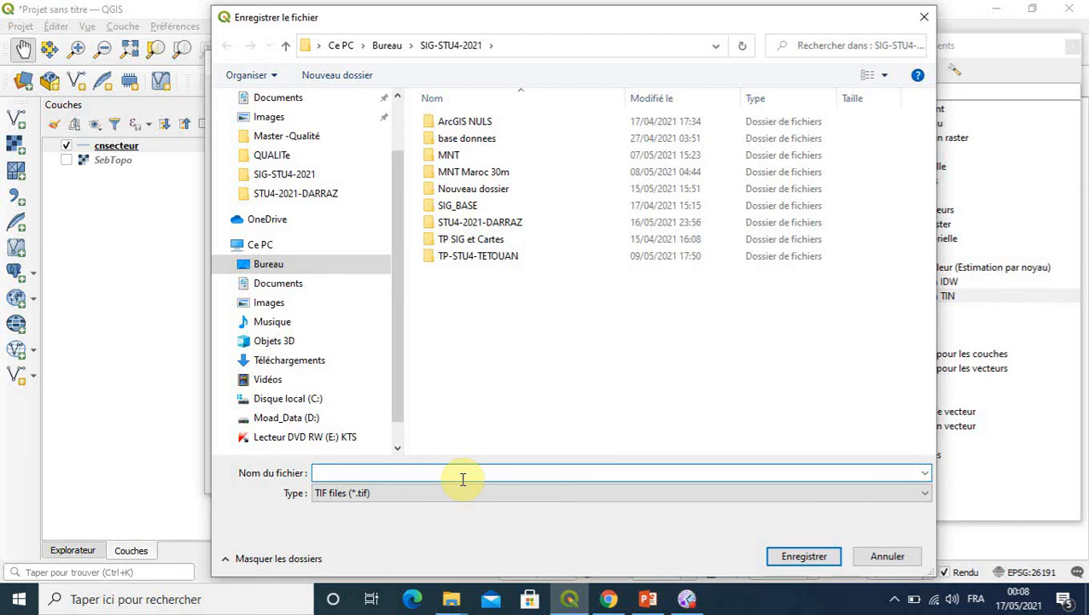
double_click(433, 226)
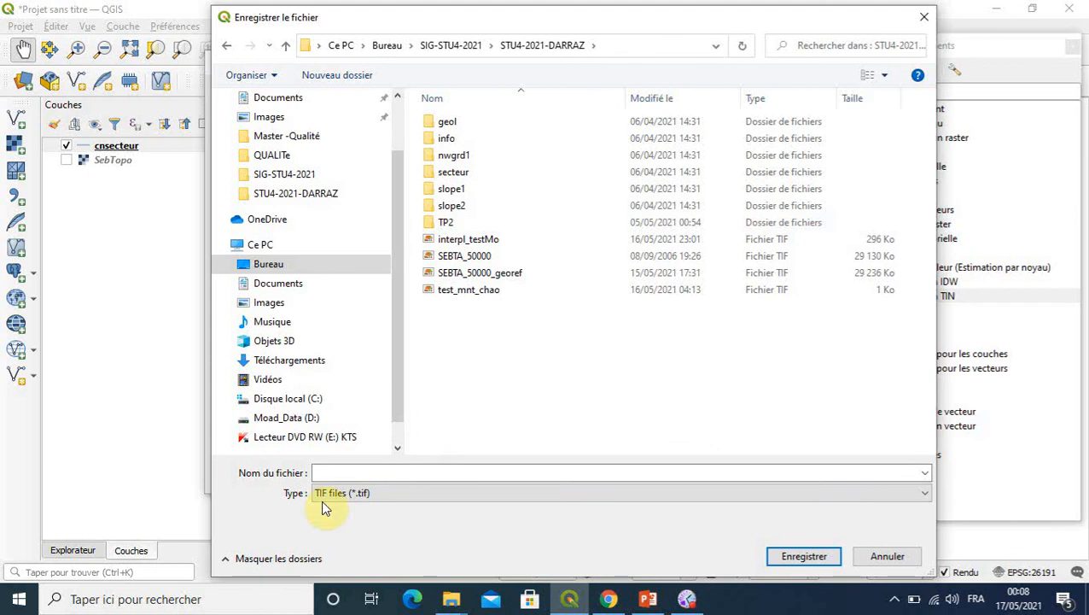
left_click(326, 473)
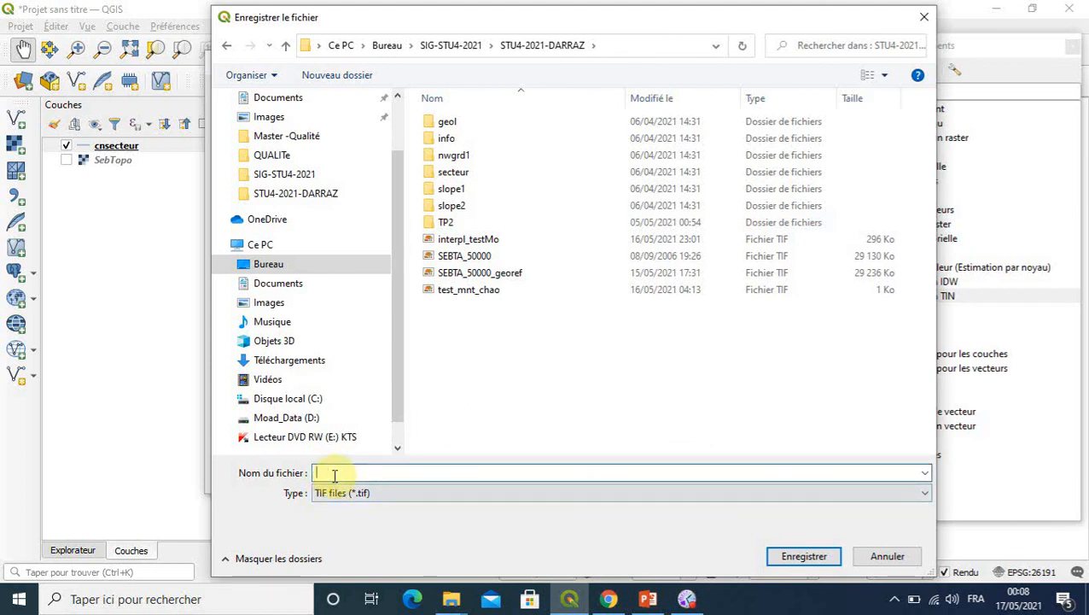
type("MNT_")
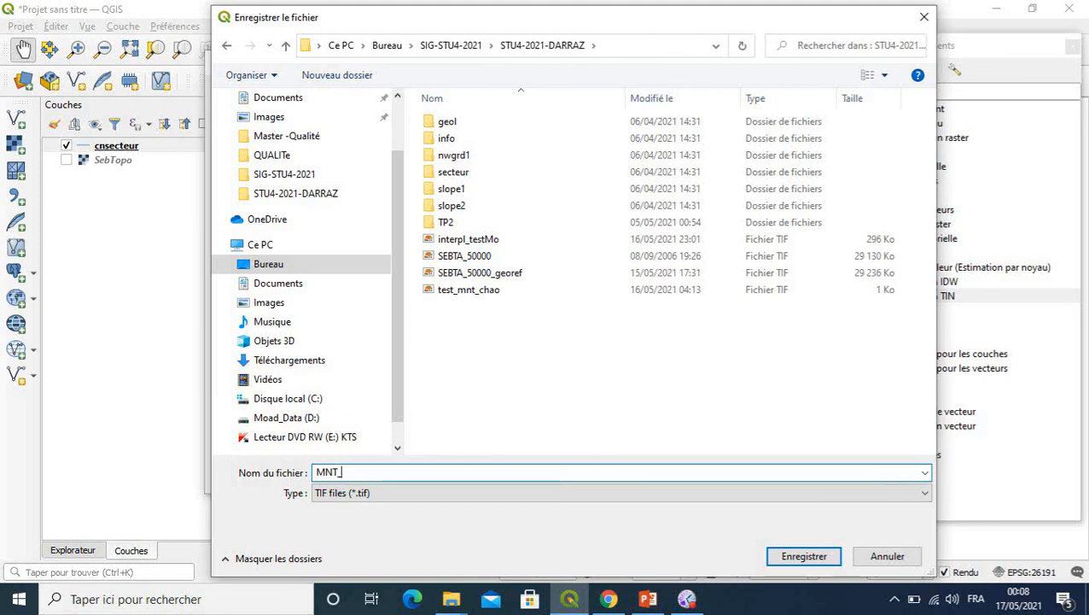
type("Test1")
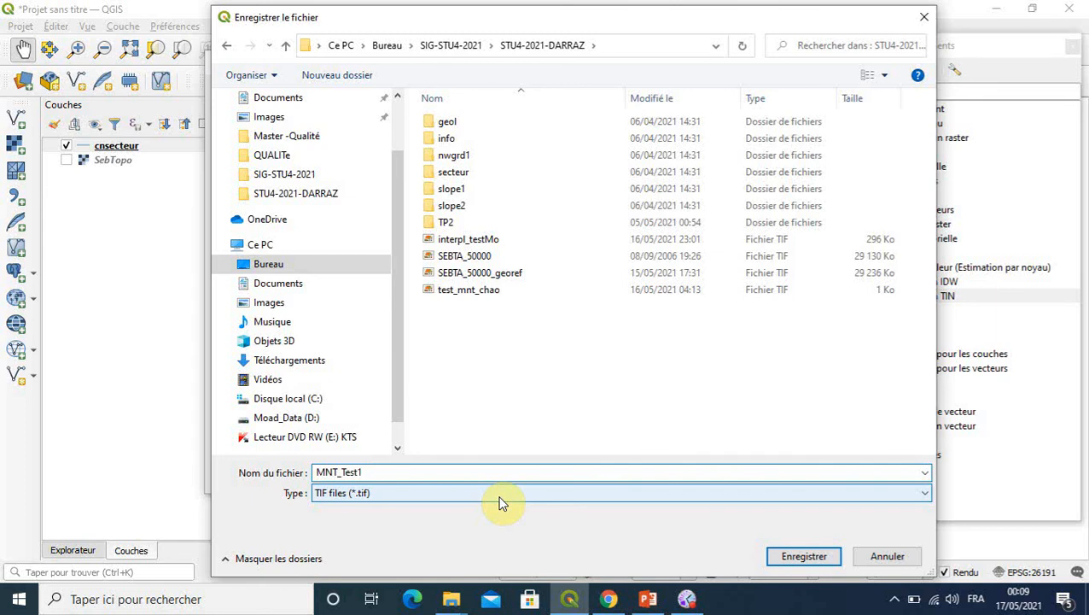
left_click(803, 556)
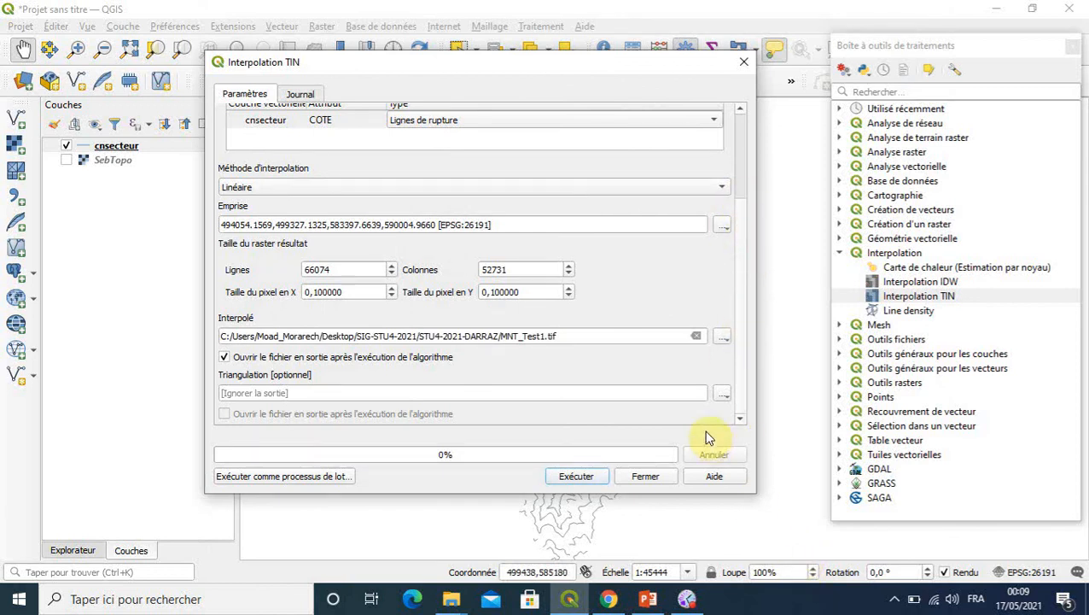
- Set the output raster's pixel size to 30 in X and Y
left_click(390, 296)
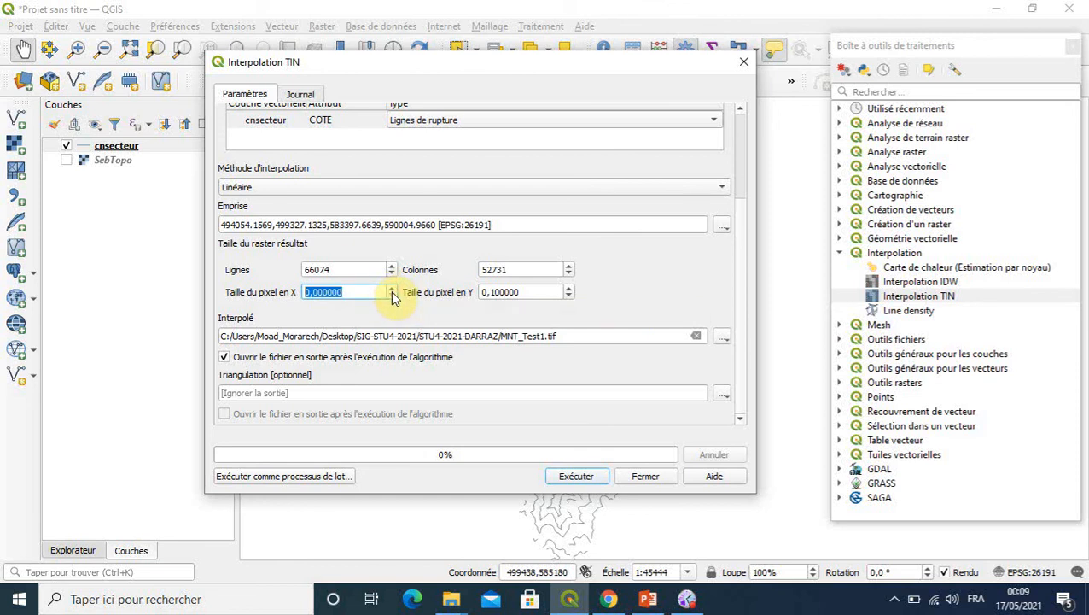
left_click(345, 294)
left_click(389, 289)
left_click(389, 288)
left_click(388, 288)
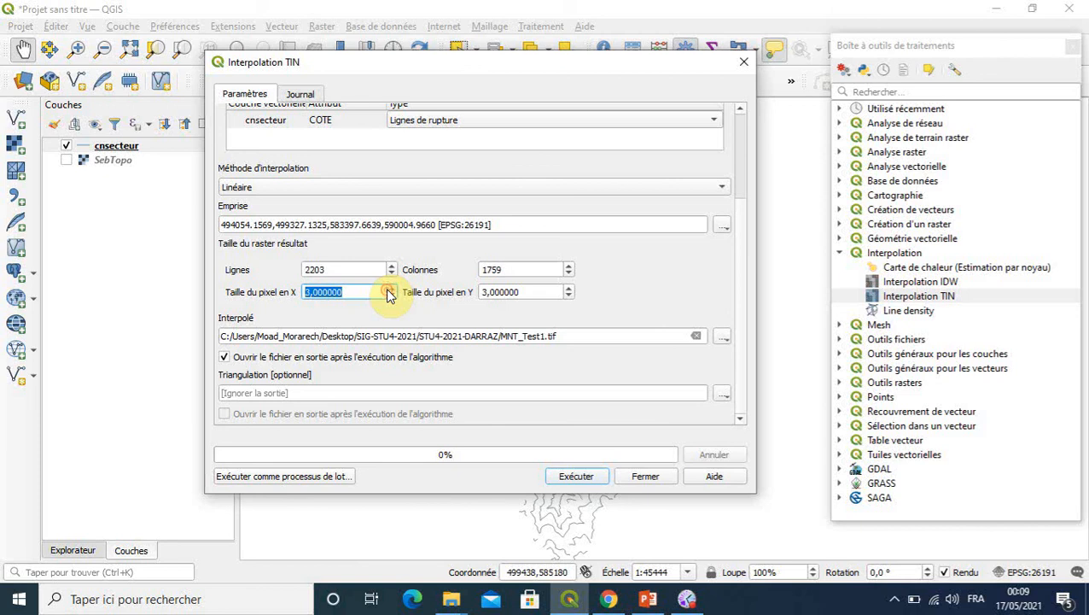
left_click(389, 288)
left_click(389, 288)
left_click(389, 288)
left_click(388, 288)
left_click(389, 289)
left_click(388, 290)
left_click(389, 289)
left_click(389, 290)
left_click(388, 289)
left_click(388, 289)
left_click(388, 290)
left_click(388, 290)
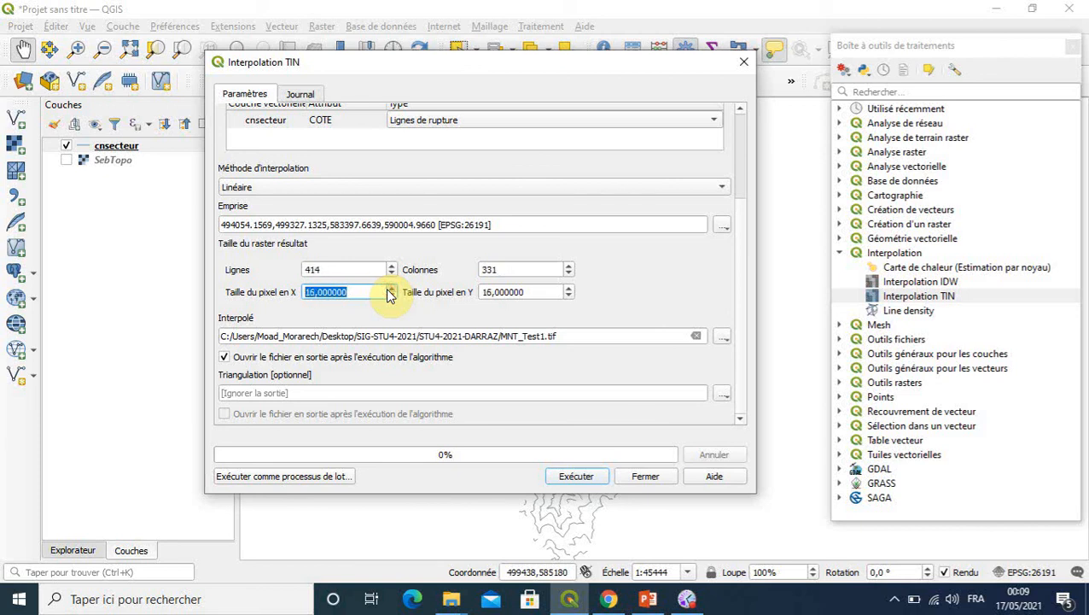
left_click(389, 290)
left_click(388, 290)
left_click(388, 290)
left_click(388, 290)
left_click(388, 289)
left_click(389, 290)
left_click(389, 289)
left_click(388, 289)
left_click(388, 290)
left_click(388, 289)
left_click(388, 289)
left_click(388, 290)
left_click(388, 290)
left_click(388, 289)
left_click(388, 290)
left_click(391, 295)
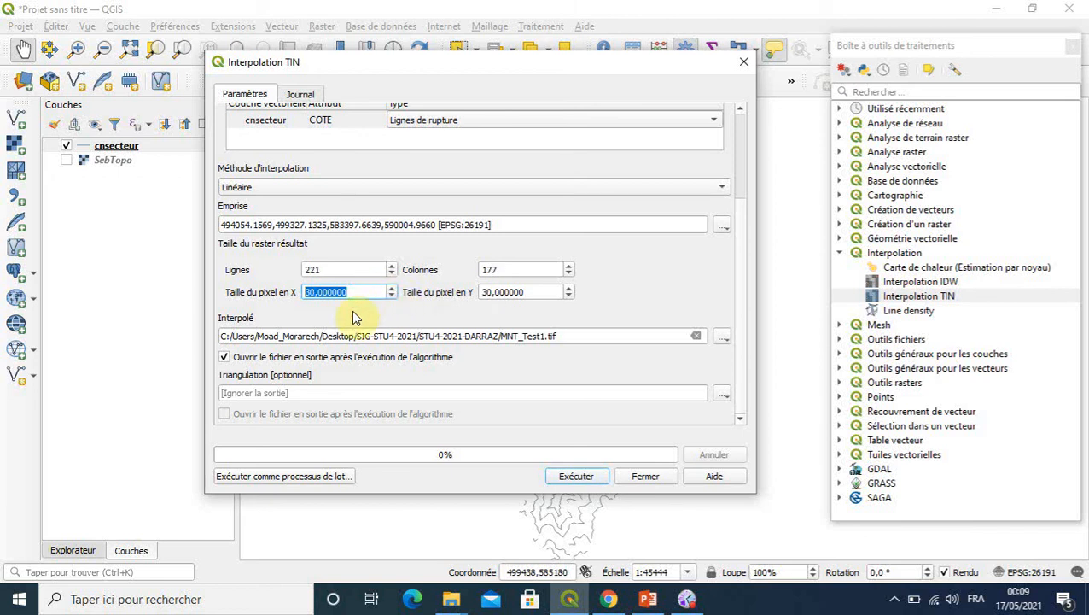
left_click(374, 306)
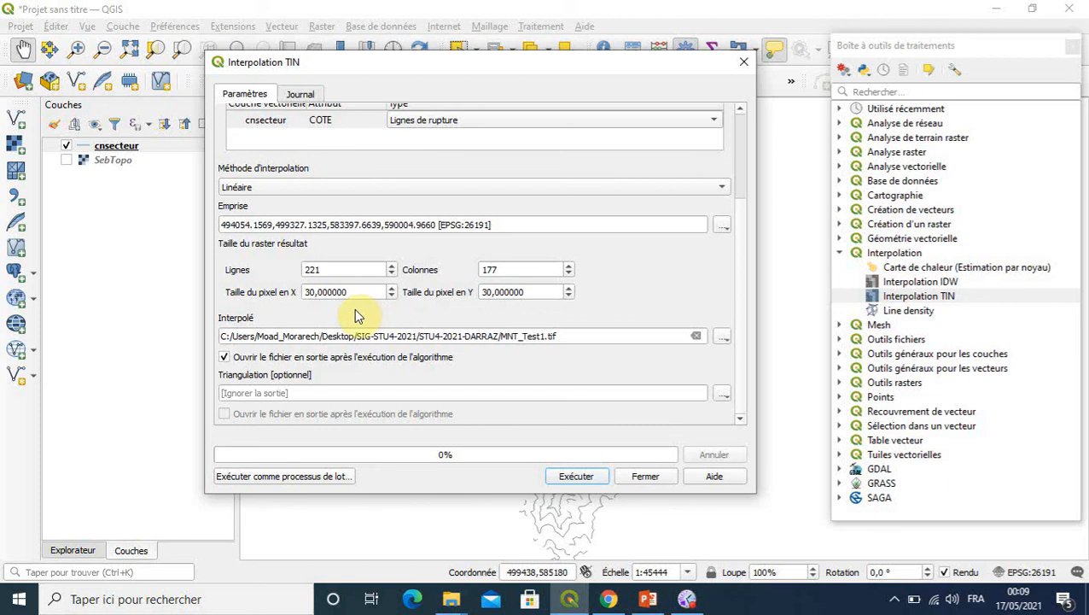
- Run the TIN interpolation, then close its dialog and the processing toolbox
left_click(576, 476)
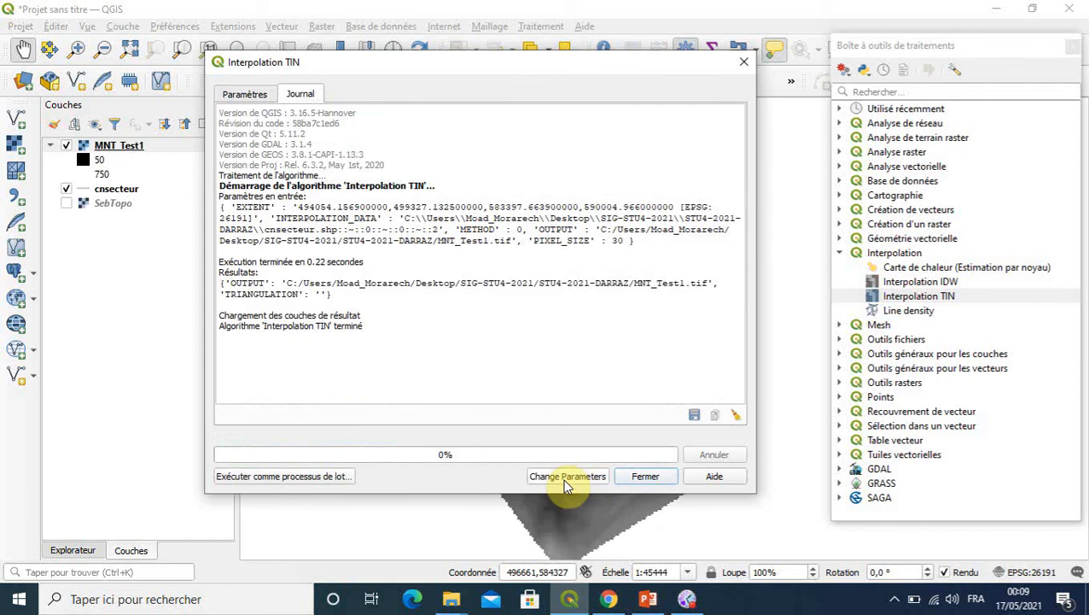
left_click(642, 480)
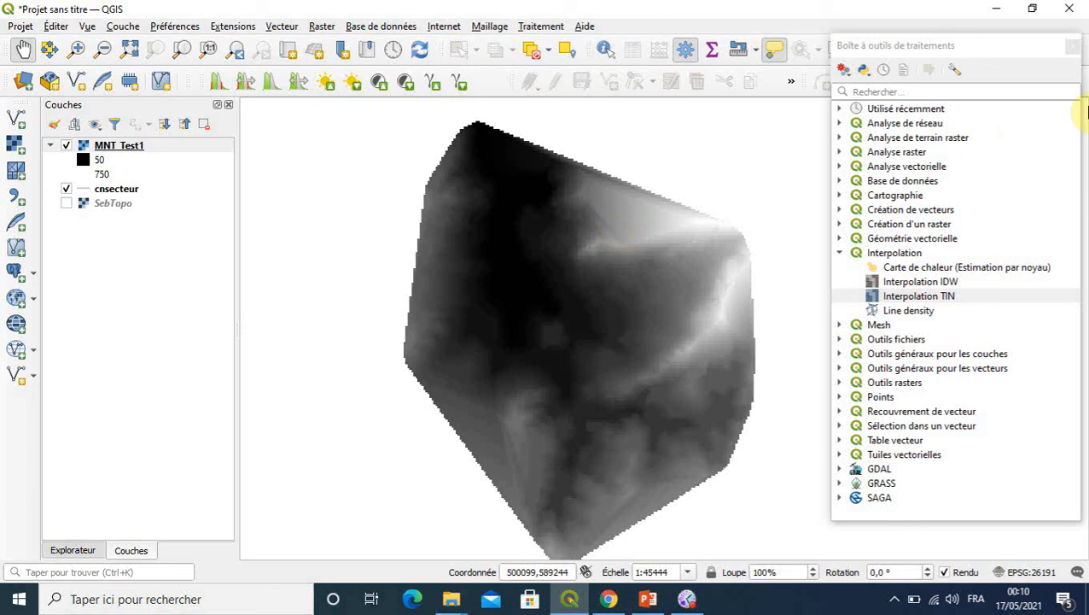
left_click(1074, 51)
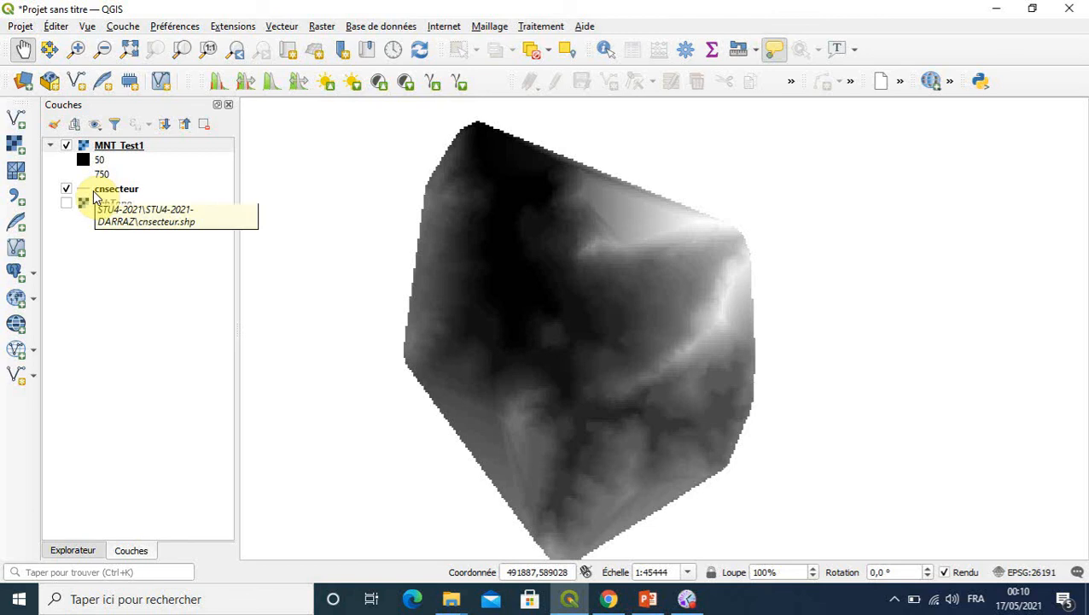
- Move the cnsecteur layer above MNT_Test1 and change its contour line colour to a greyish green
left_click_drag(95, 190, 96, 142)
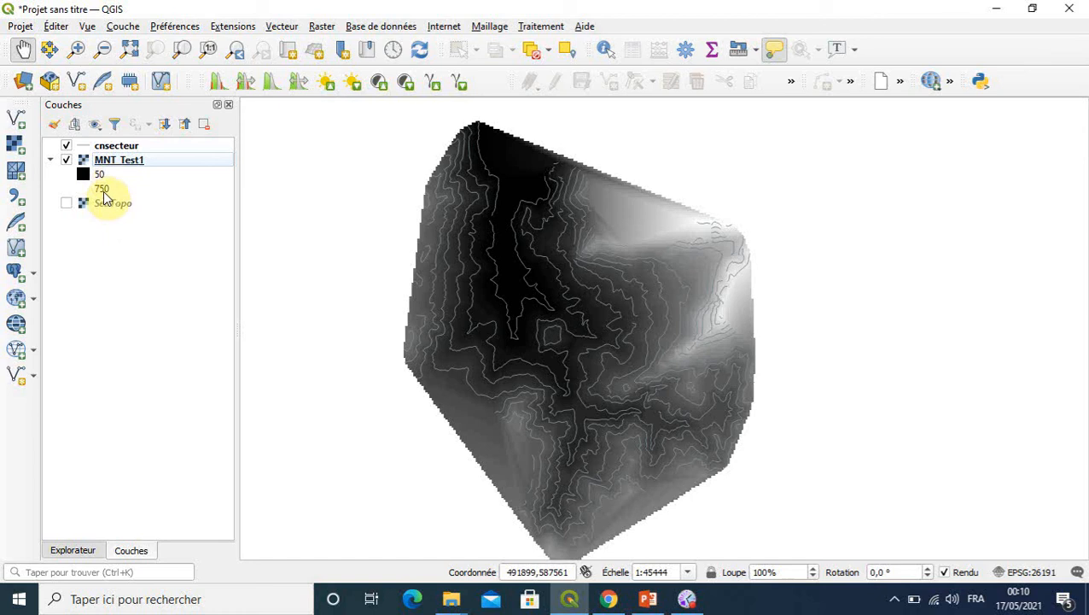
left_click(110, 148)
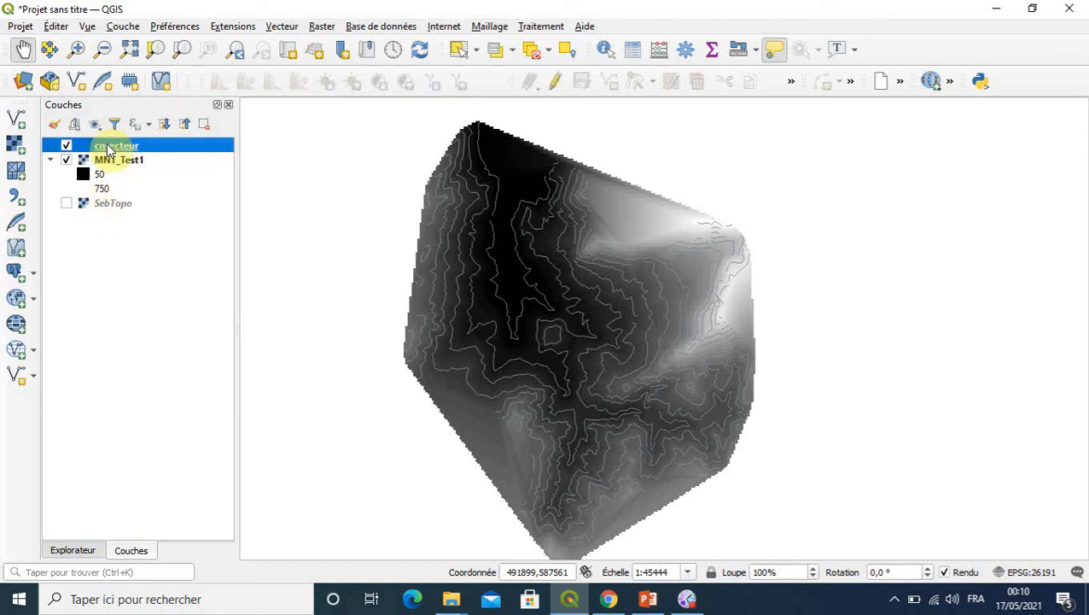
double_click(110, 148)
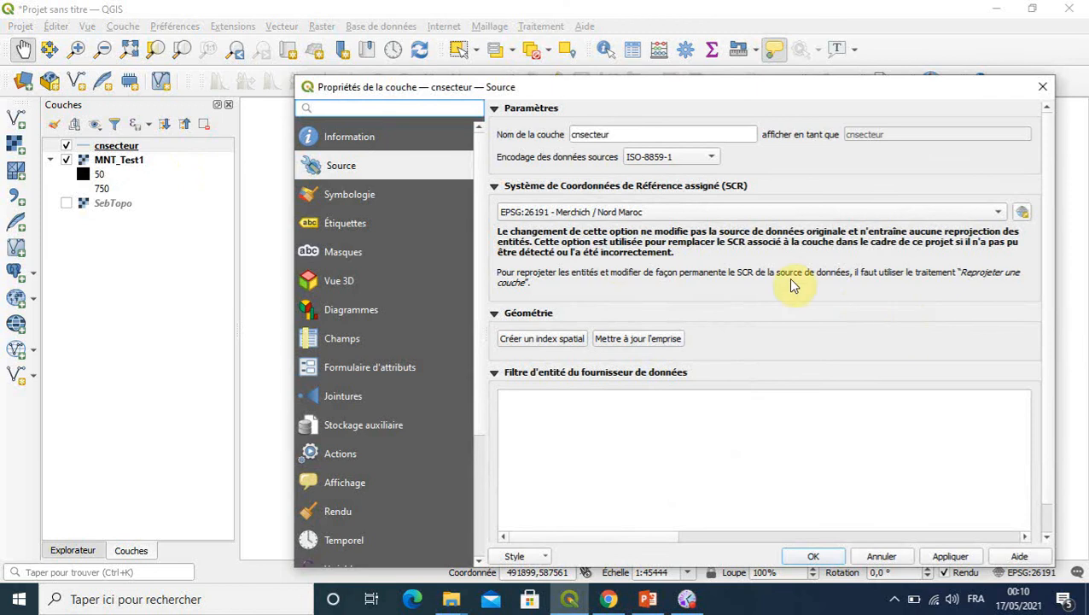
left_click(367, 193)
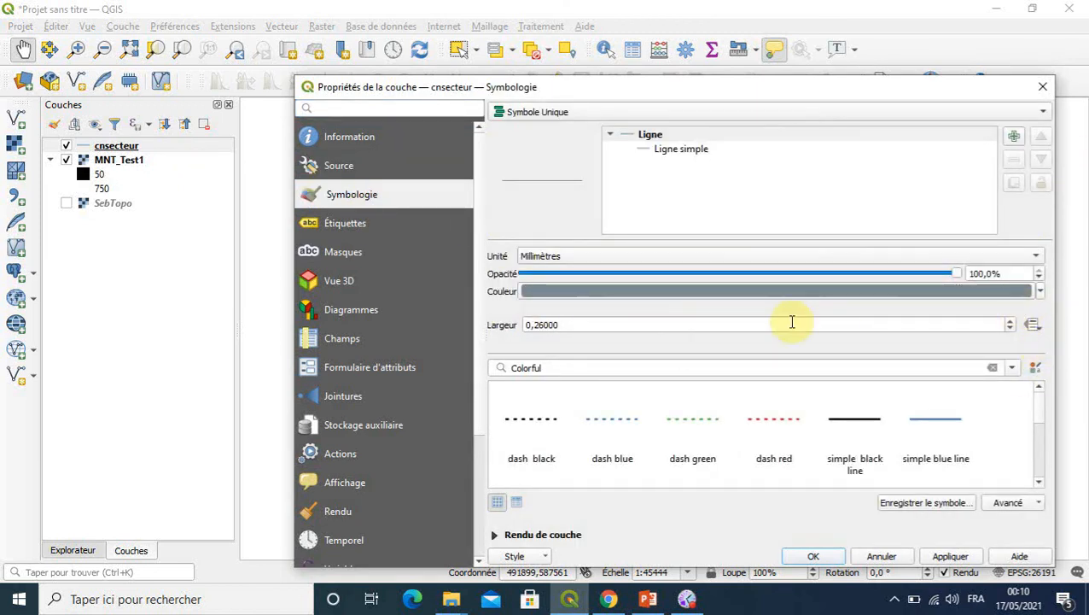
left_click(1039, 292)
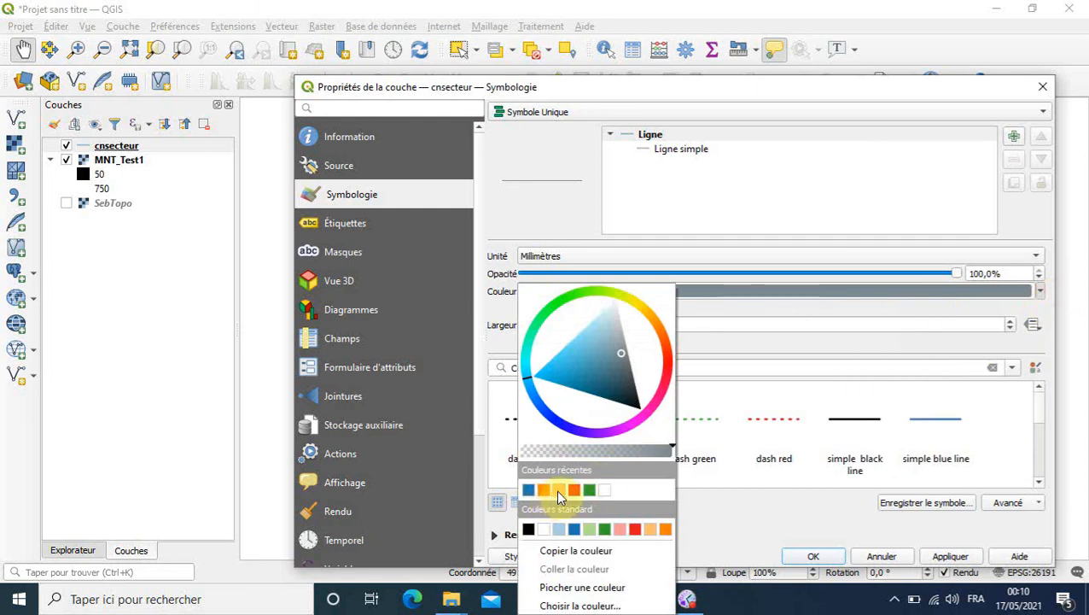
left_click(560, 294)
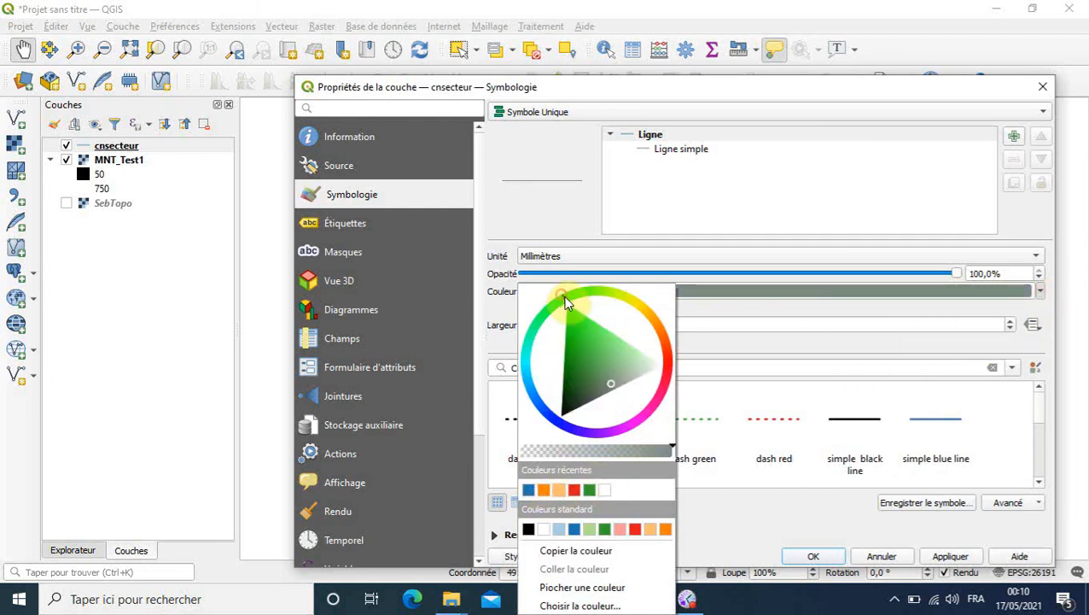
left_click(939, 556)
left_click(814, 556)
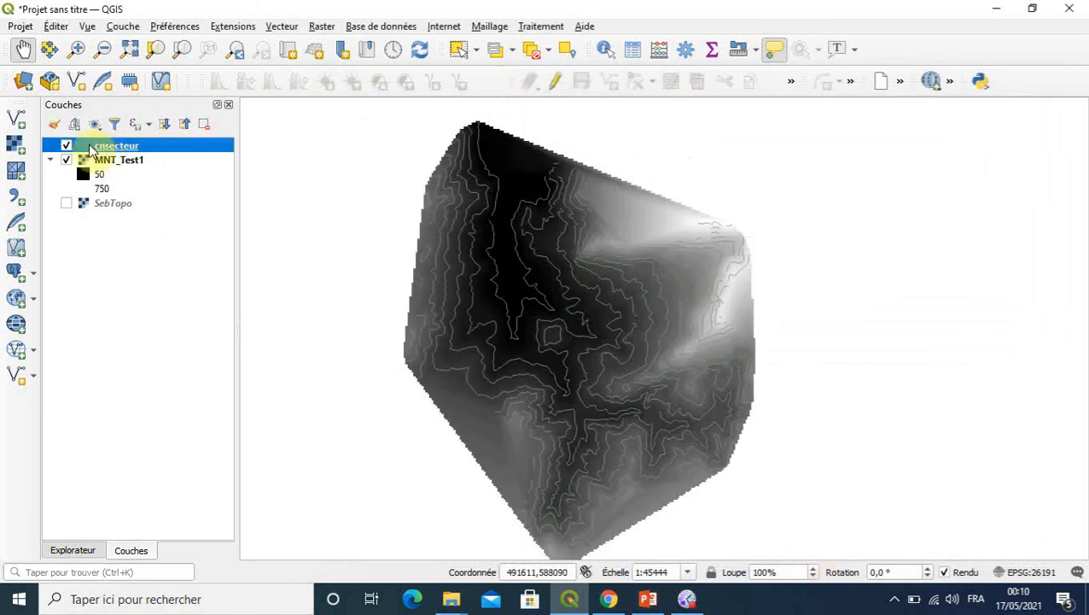
left_click(141, 161)
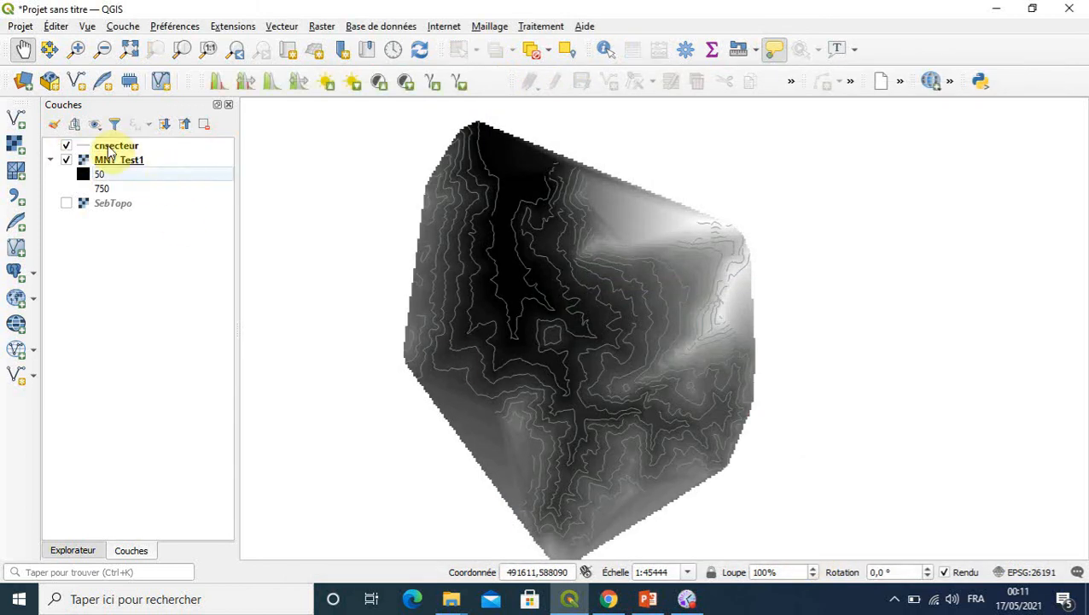
- Open the cnsecteur layer's symbology and shift the hue of the contour line colour slightly towards yellow-green
left_click(89, 147)
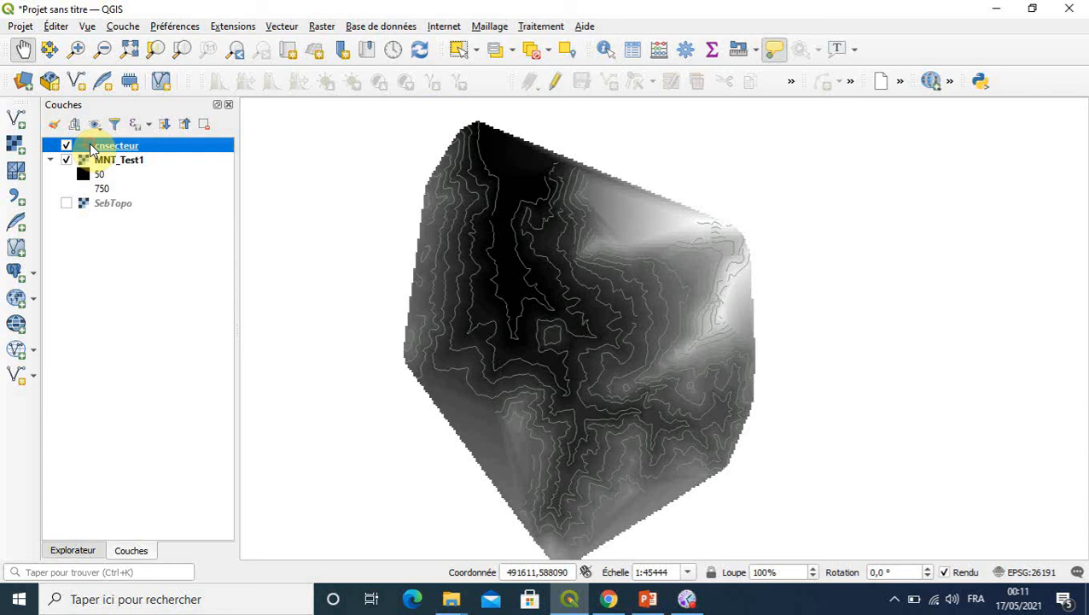
double_click(137, 148)
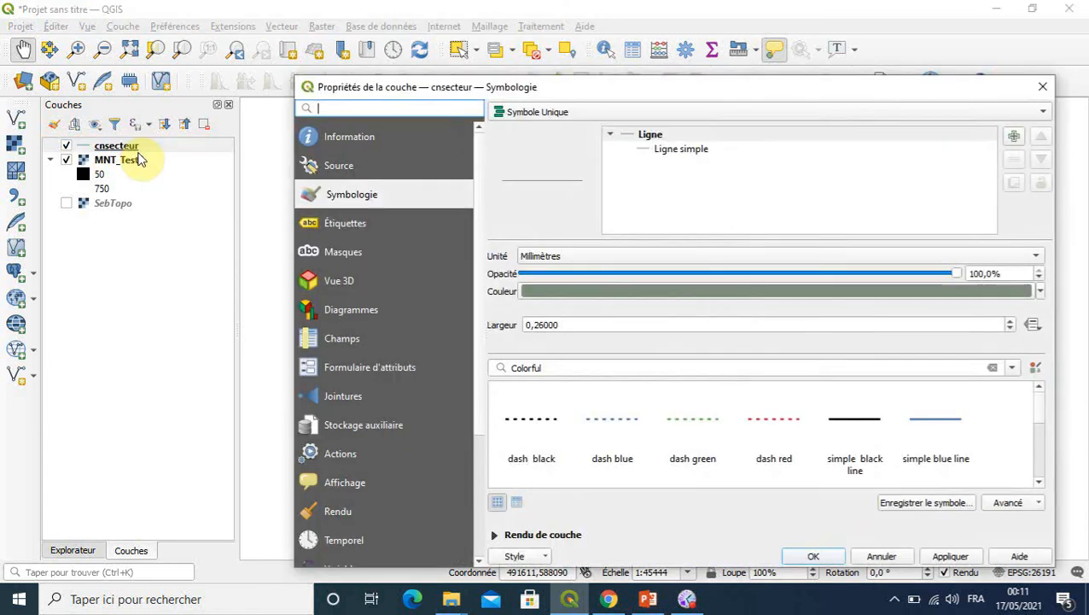
left_click(1039, 292)
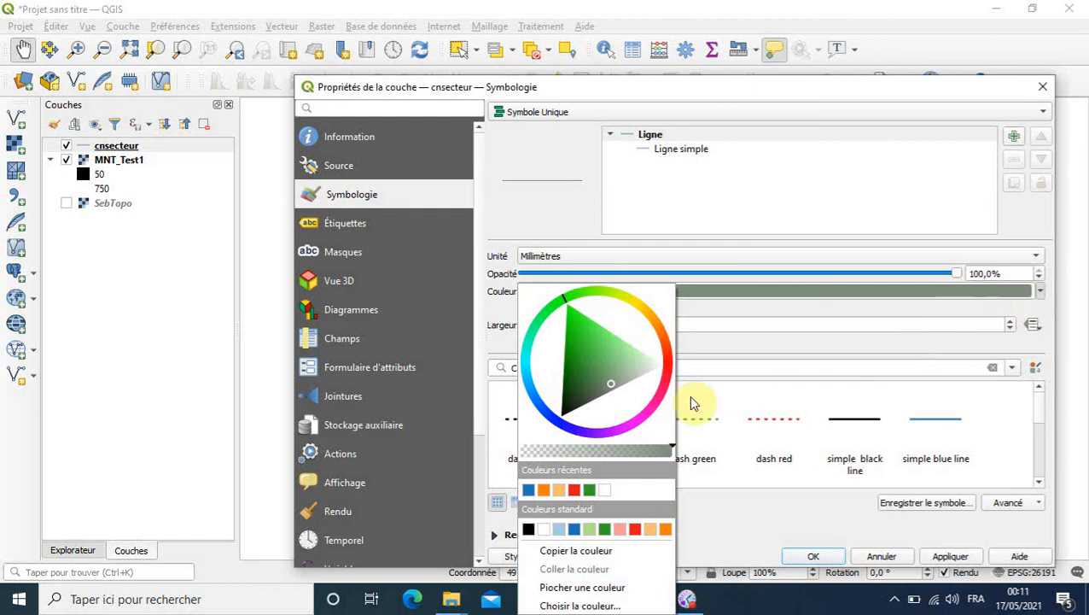
left_click(549, 323)
left_click_drag(546, 314, 588, 300)
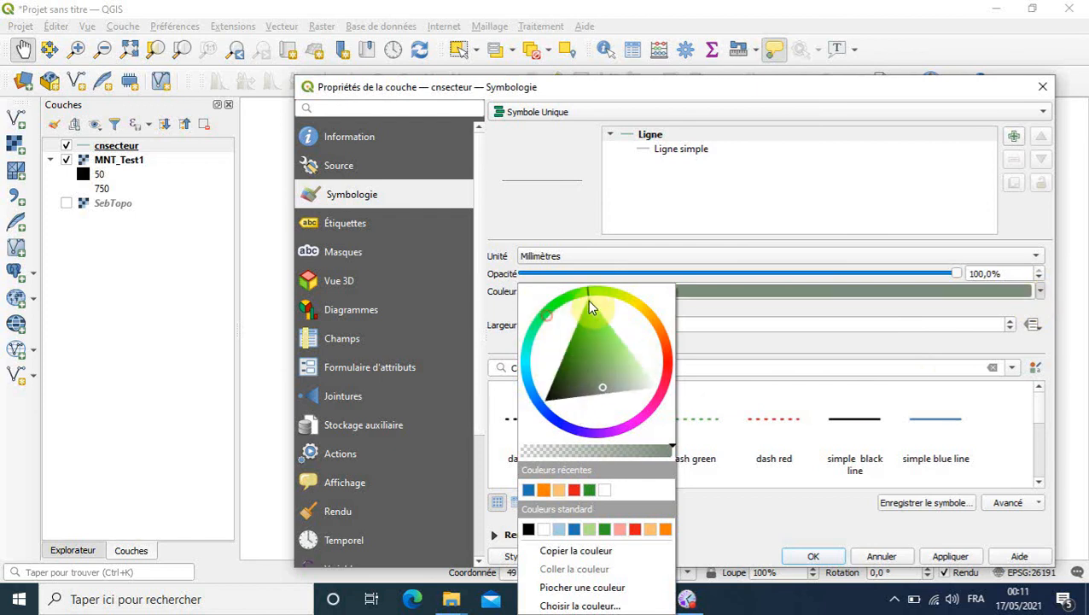
left_click(946, 556)
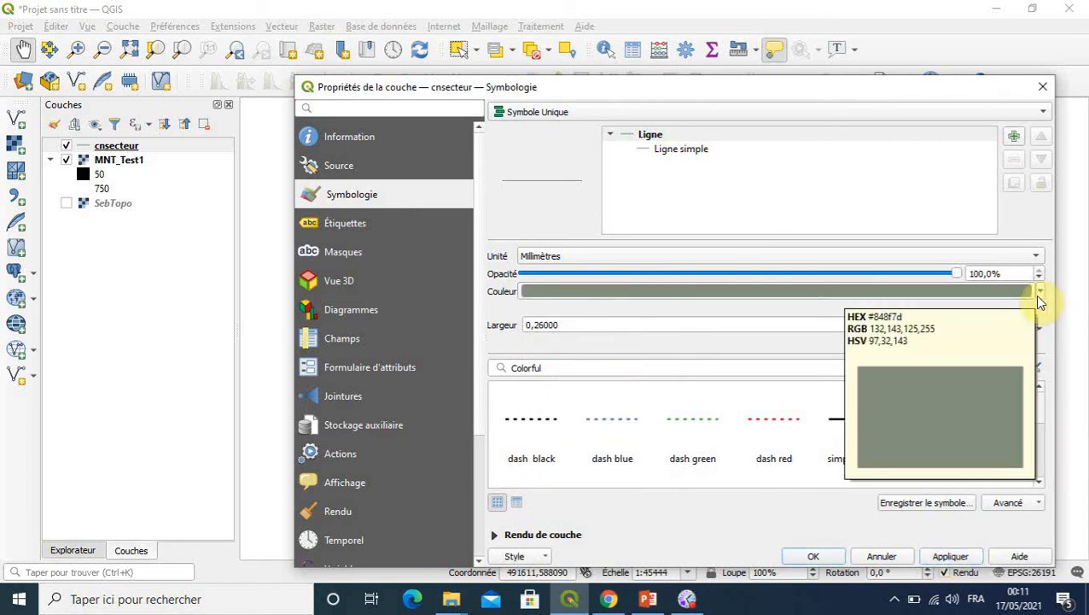
- Set the cnsecteur simple line's colour to the standard light orange, apply it and close the layer properties
left_click(692, 195)
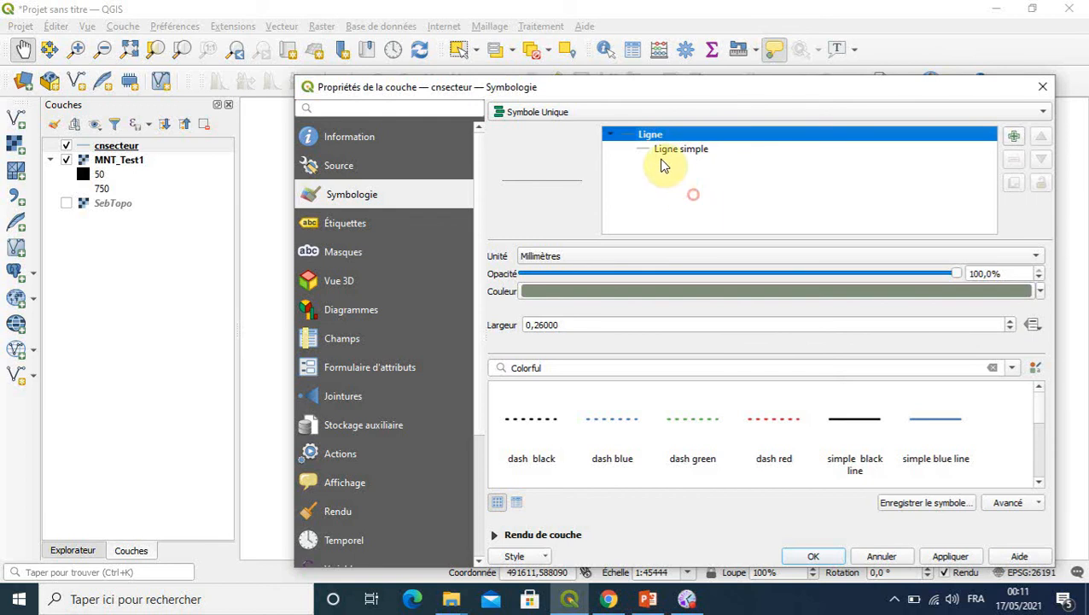
left_click(642, 150)
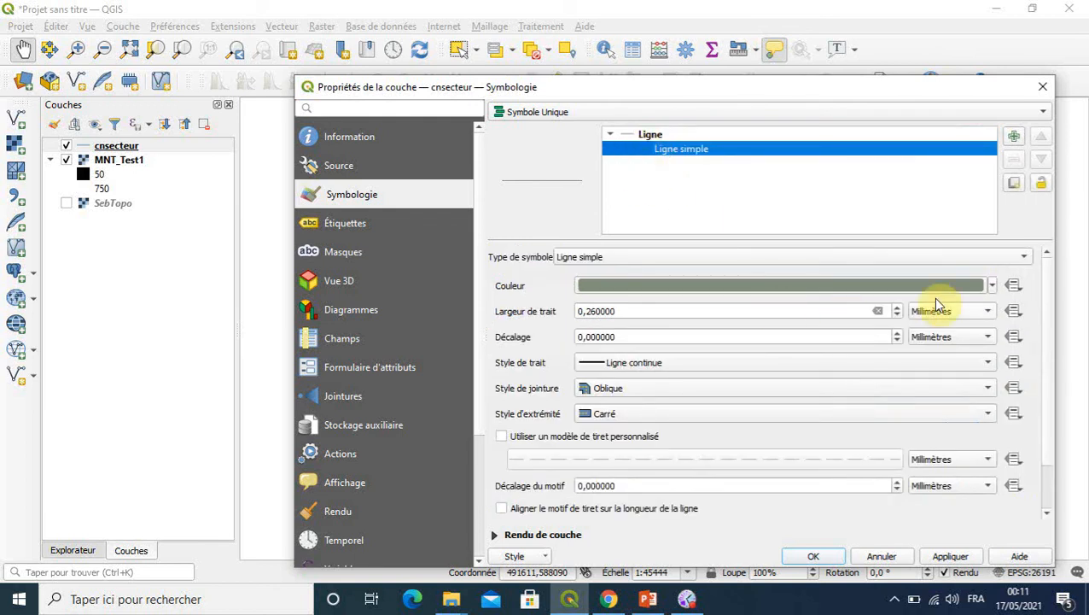
left_click(993, 286)
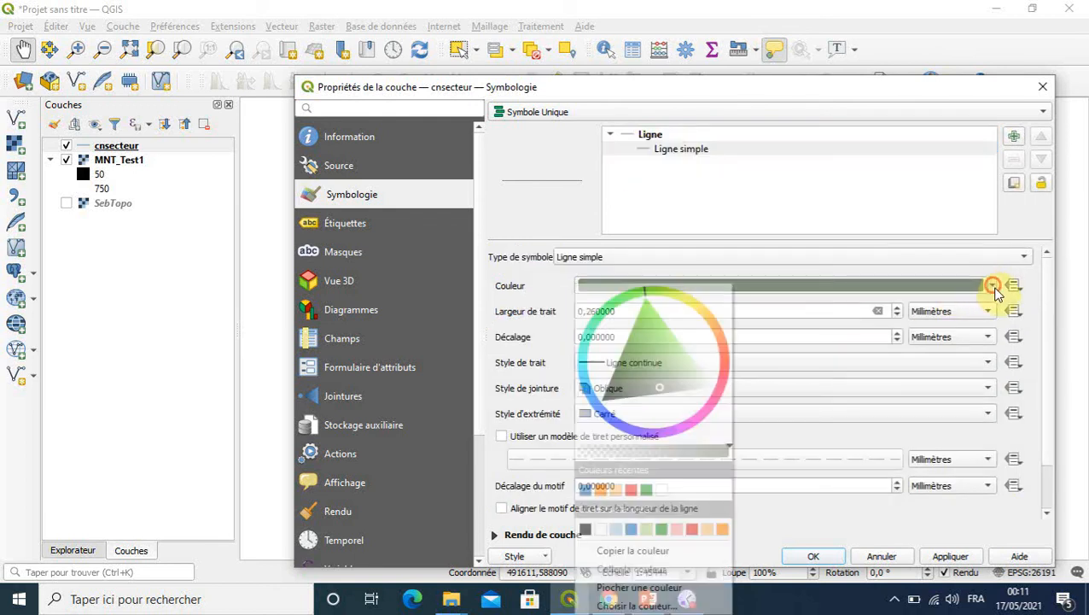
left_click(627, 297)
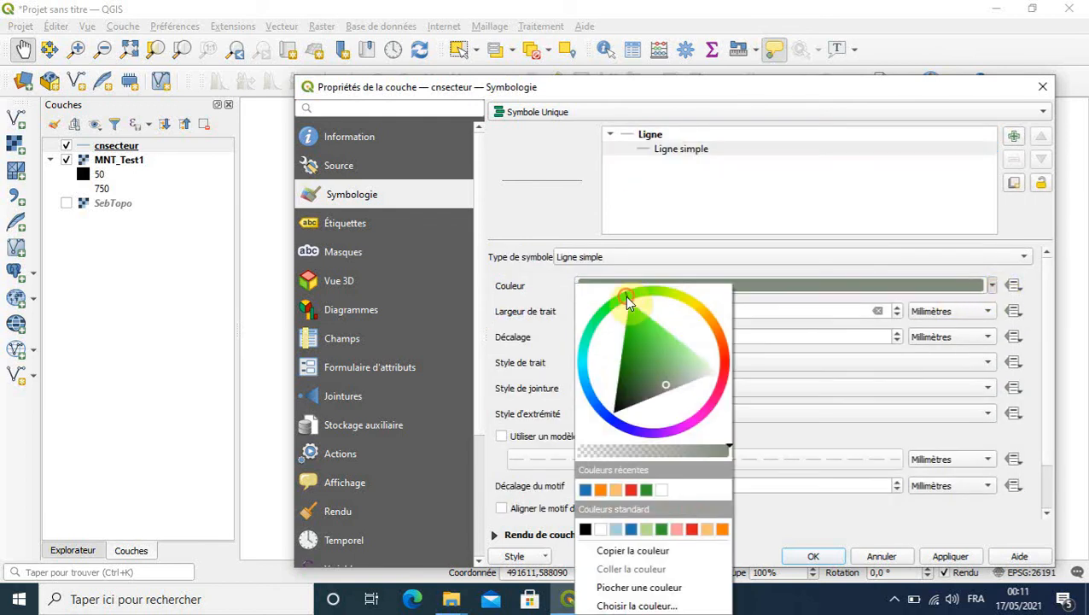
left_click(707, 529)
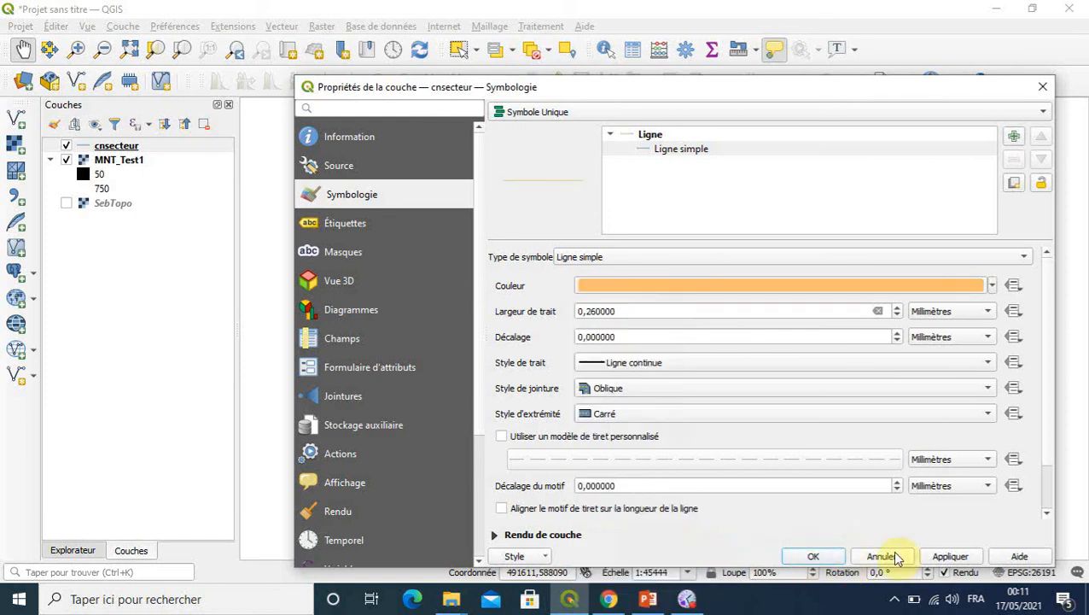
left_click(946, 556)
left_click(815, 556)
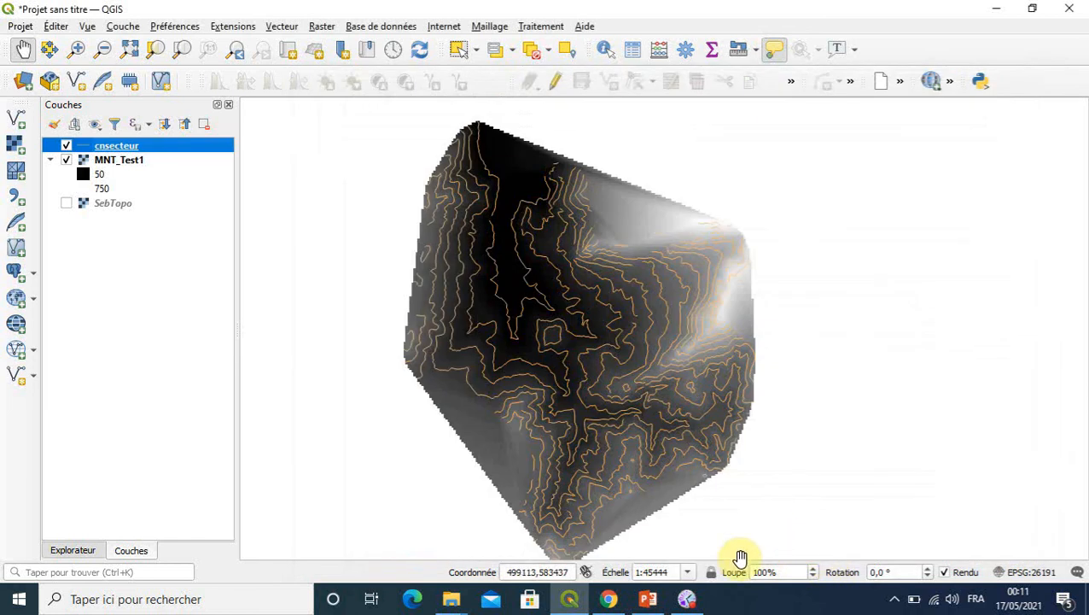
- Make the SebTopo topographic map layer visible beneath the MNT_Test1 raster and the cnsecteur contours
mouse_move(536, 386)
left_mouse_down()
mouse_move(537, 350)
mouse_move(538, 378)
left_mouse_up()
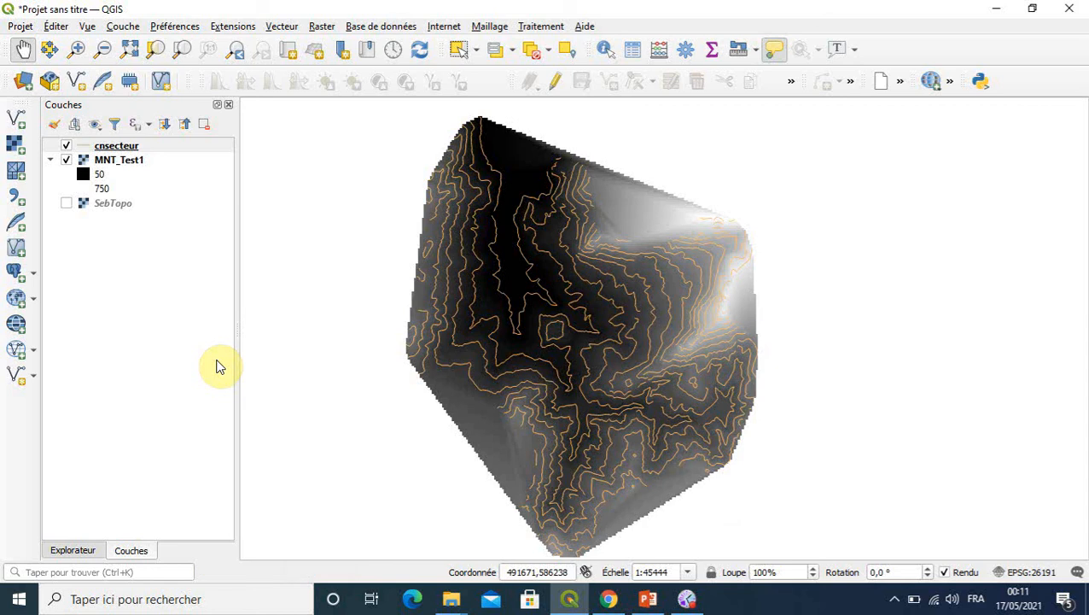
left_click(70, 209)
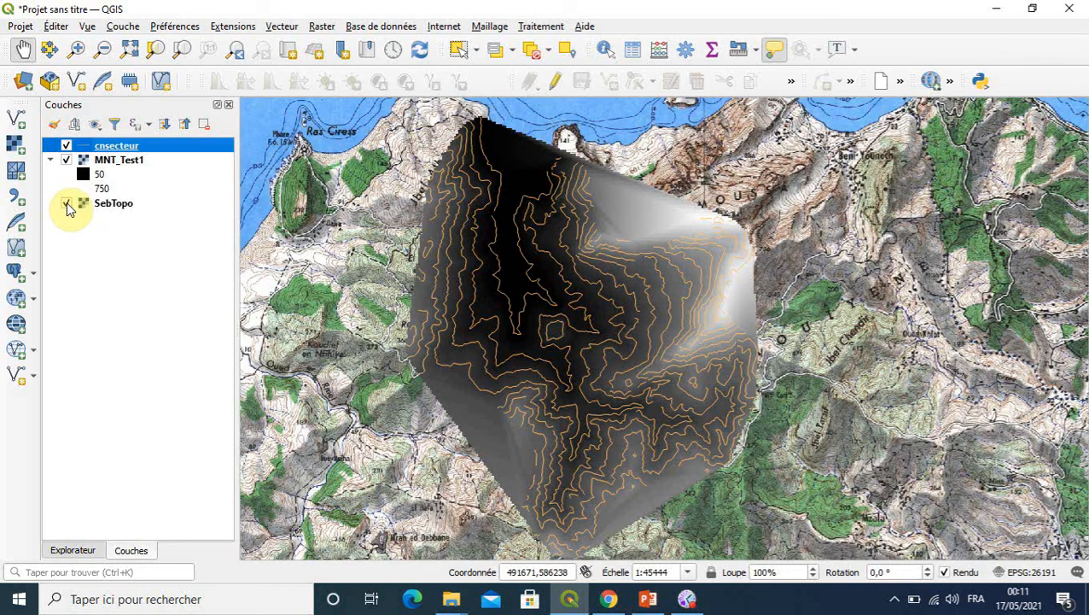
scroll(897, 405, "down", 2)
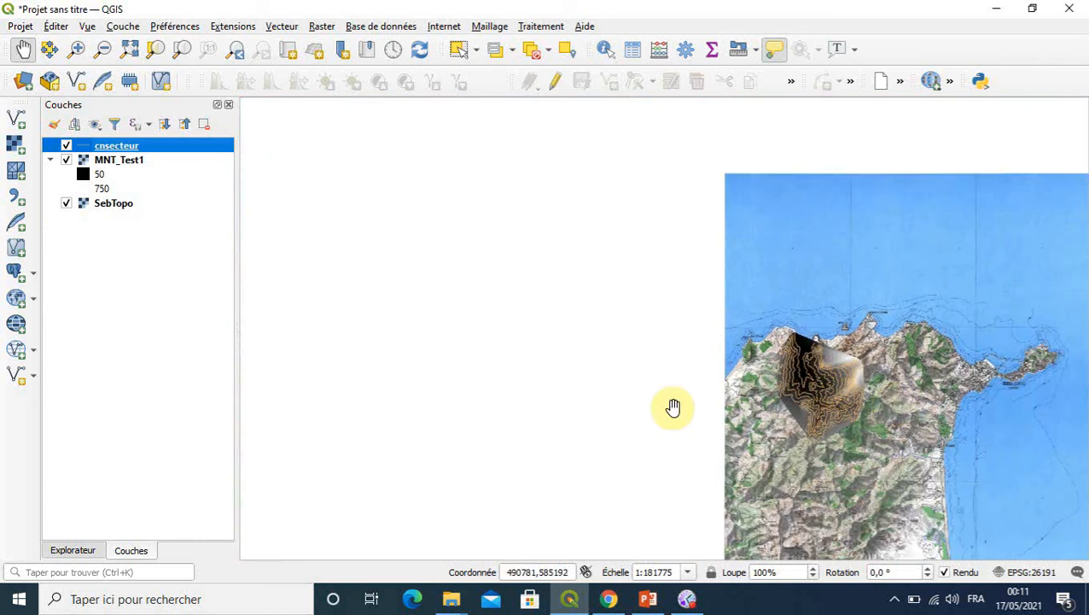
left_click_drag(755, 290, 535, 228)
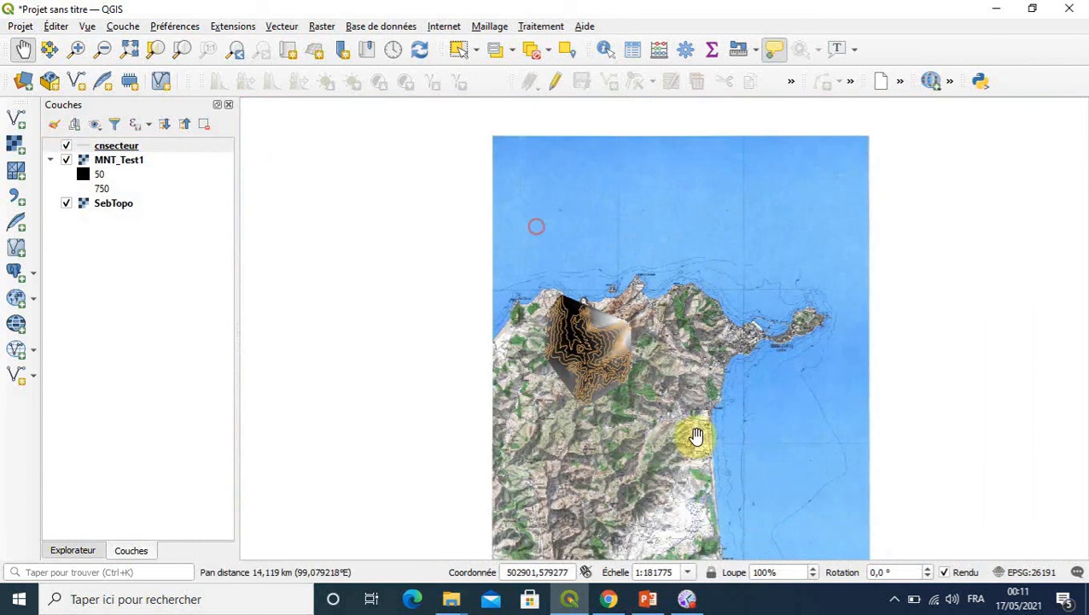
scroll(739, 418, "down", 1)
scroll(636, 431, "up", 1)
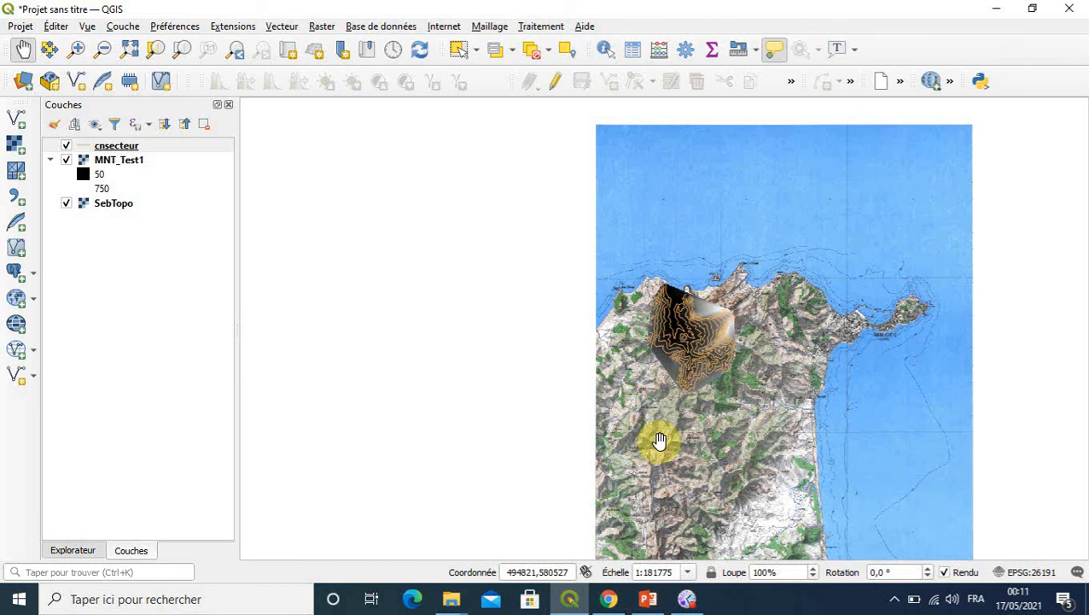
left_click_drag(726, 233, 608, 222)
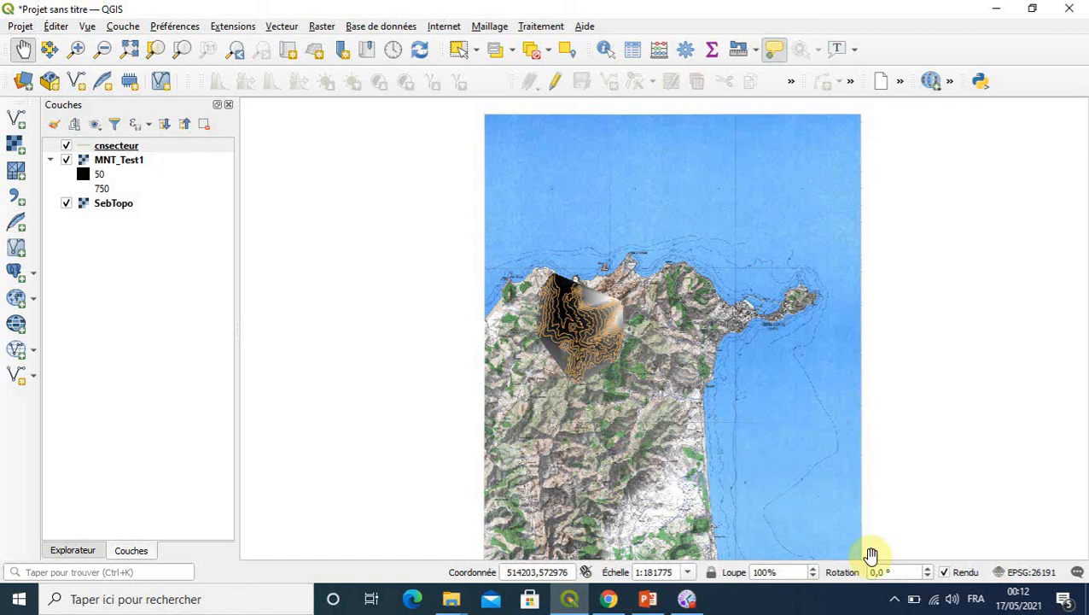
mouse_move(688, 603)
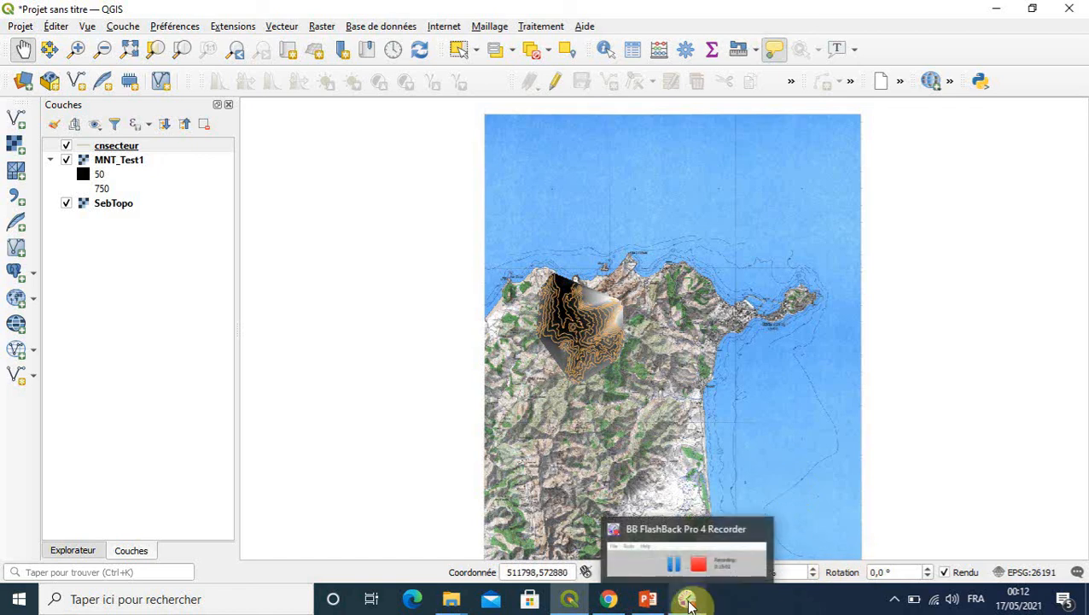